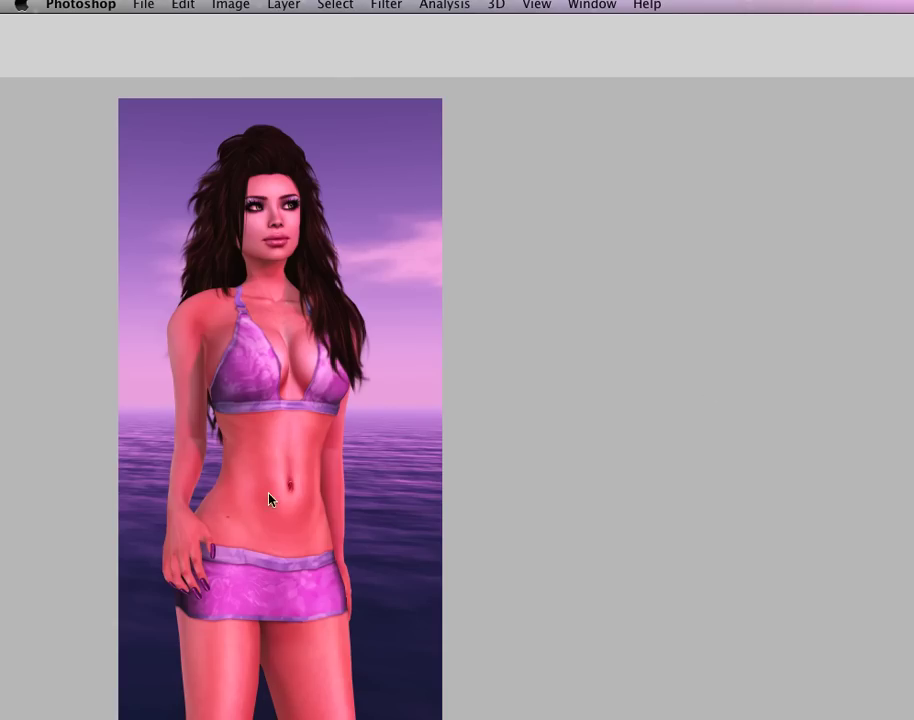
Step: Reveal the hidden toolbox, options bar and Layers panel around the portrait
key("Tab")
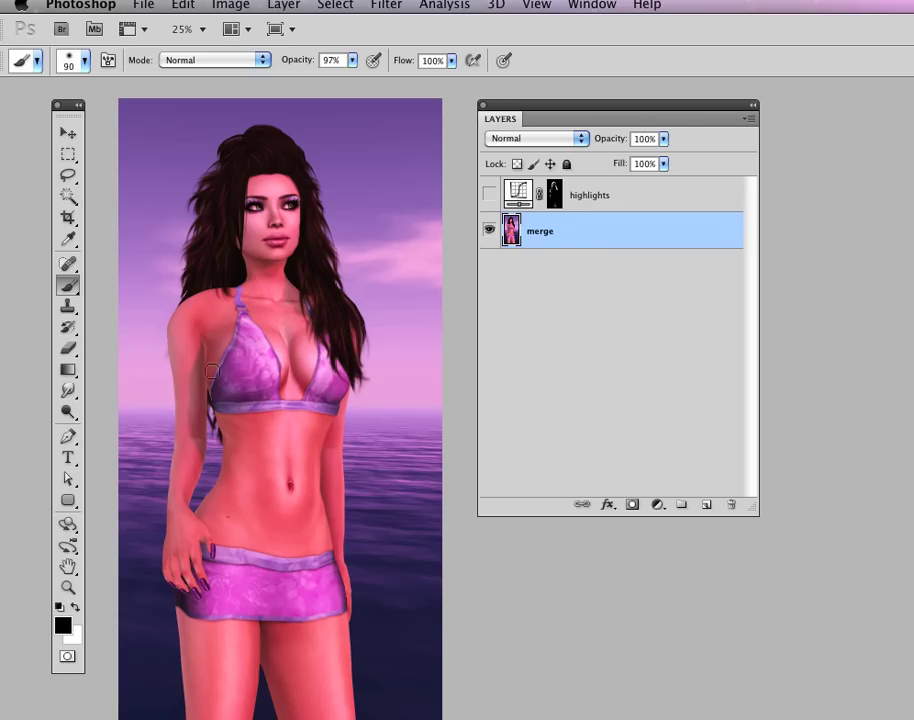
key("XF86AudioRaiseVolume")
left_click(489, 196)
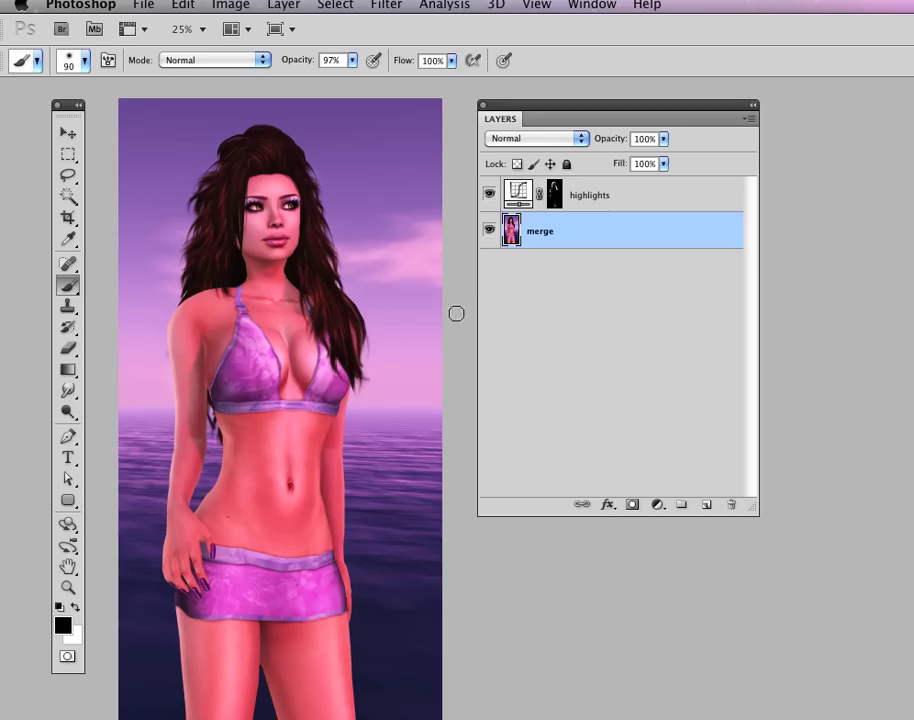
left_click(489, 196)
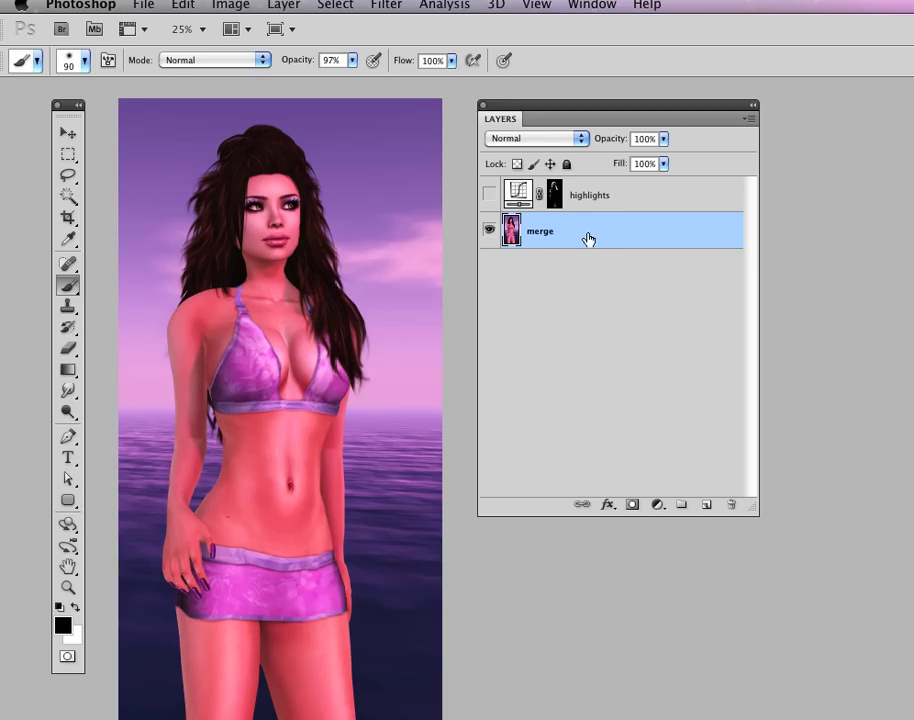
Step: Add a Curves adjustment layer and lift the curve to output 192 at input 97
left_click(657, 506)
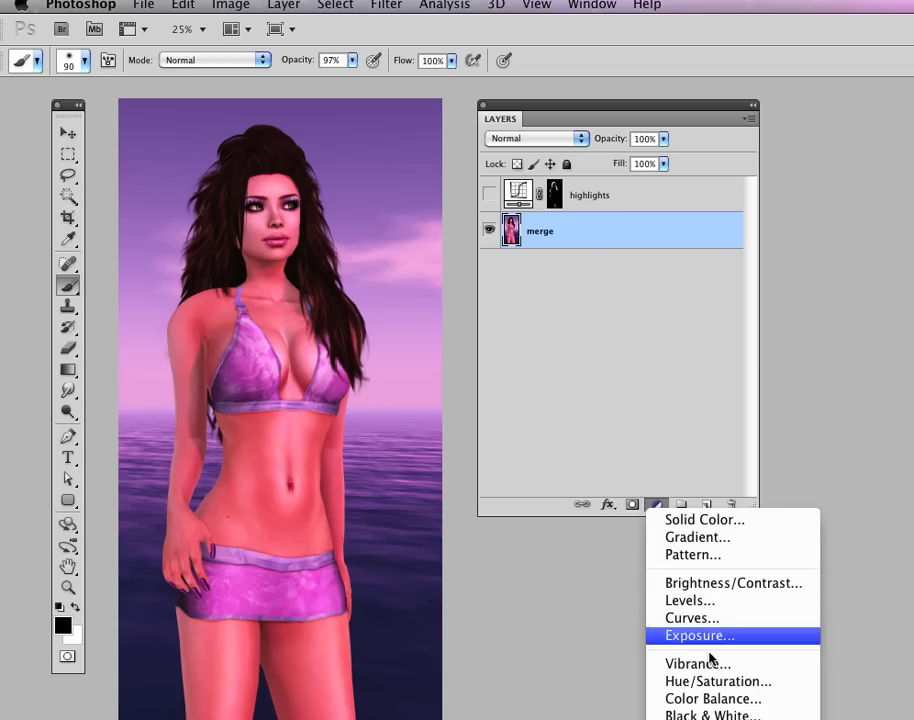
left_click(723, 618)
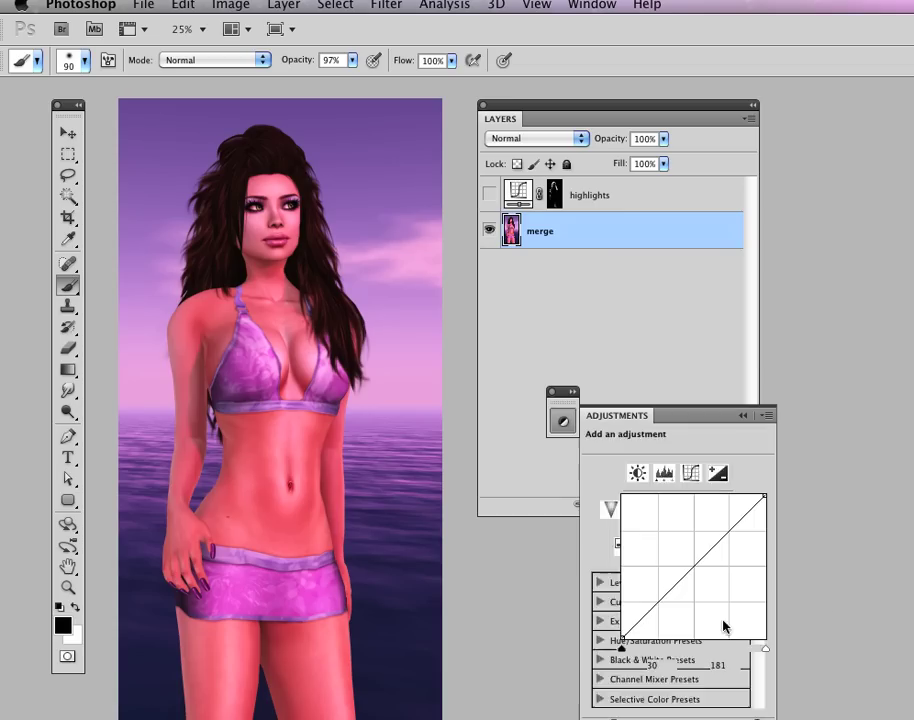
left_click_drag(702, 560, 676, 531)
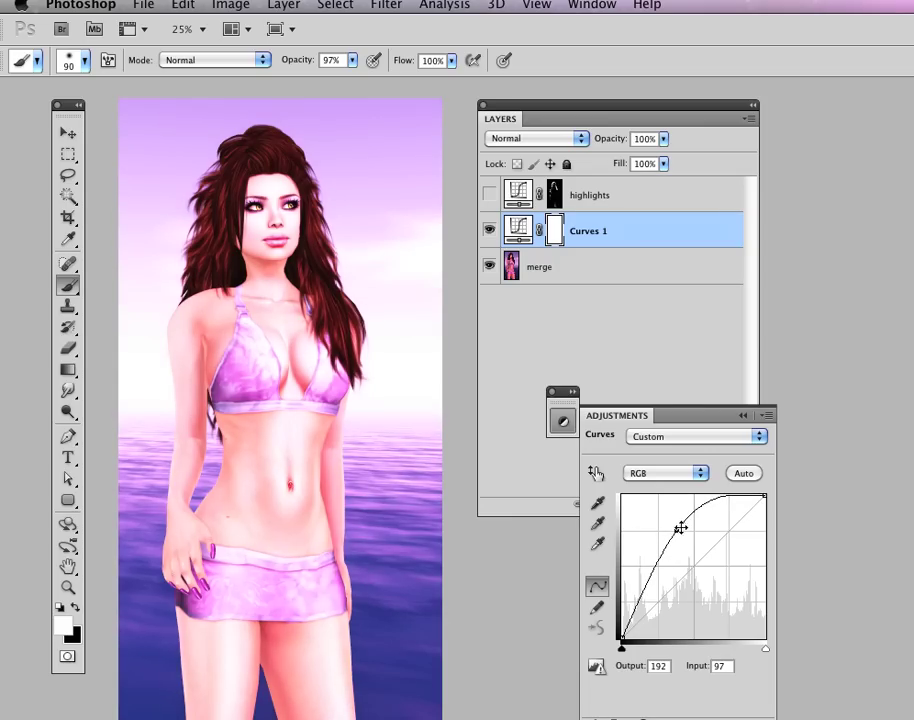
Step: Toggle Curves 1 off and on to compare the brightened portrait with the original
left_click(590, 228)
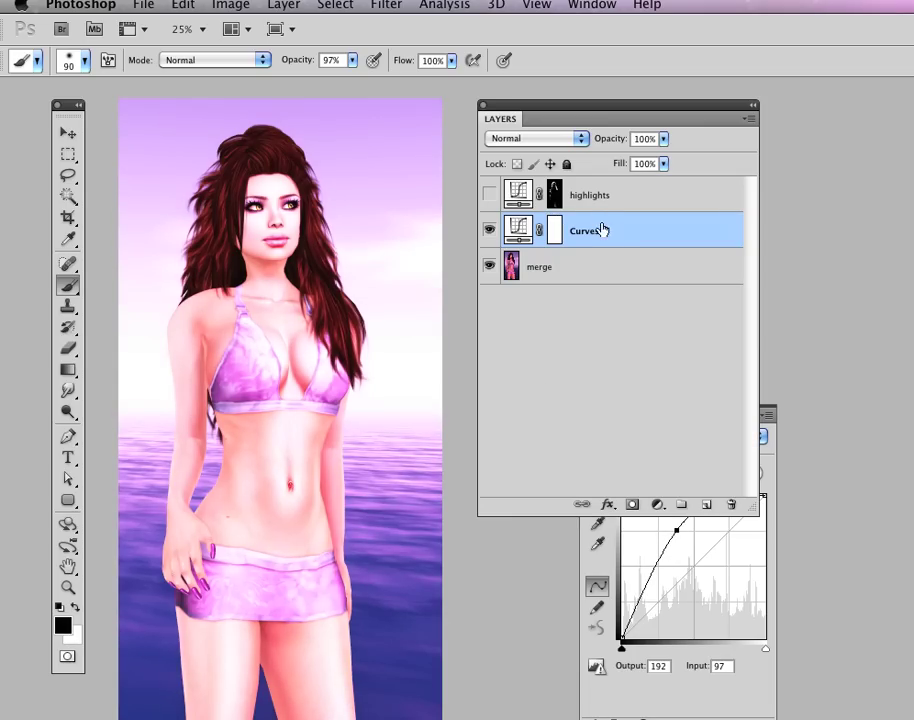
left_click(548, 273)
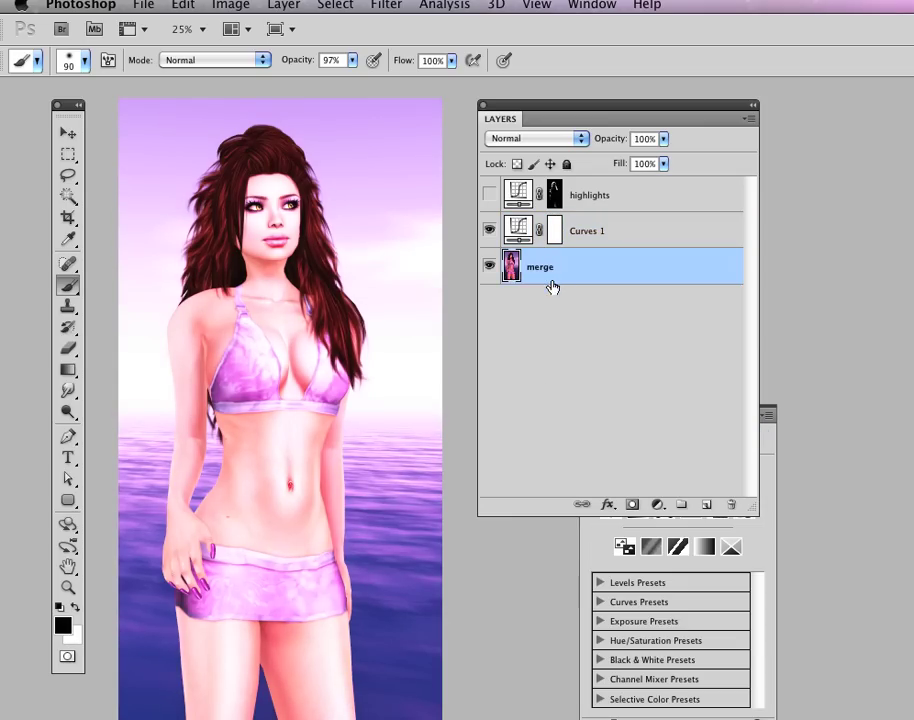
left_click(489, 231)
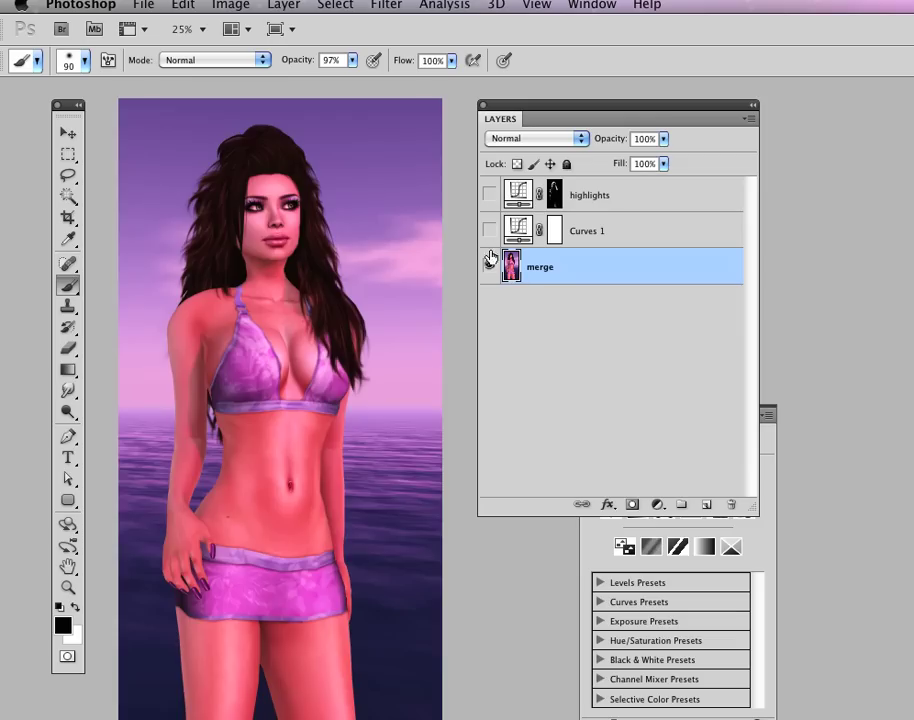
left_click(489, 231)
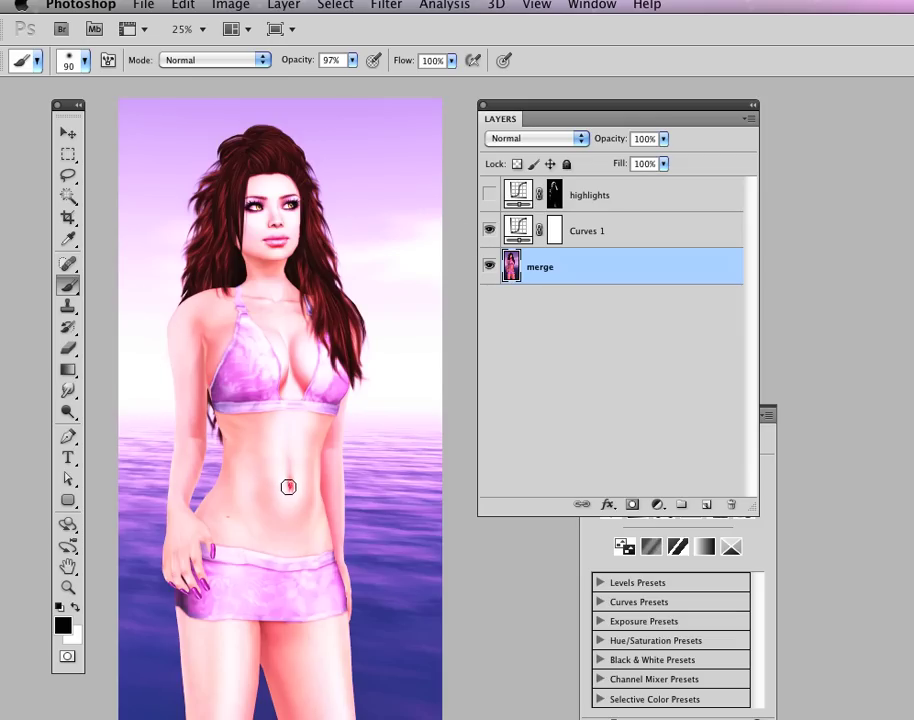
Step: Invert the Curves 1 layer mask to black with Image > Adjustments > Invert
left_click(553, 232)
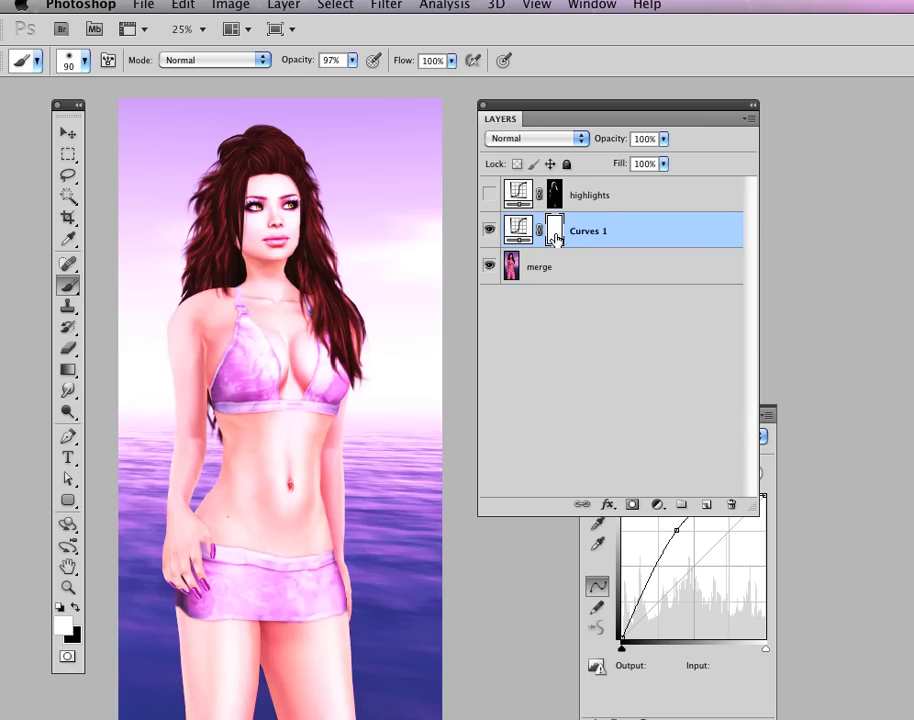
left_click(230, 5)
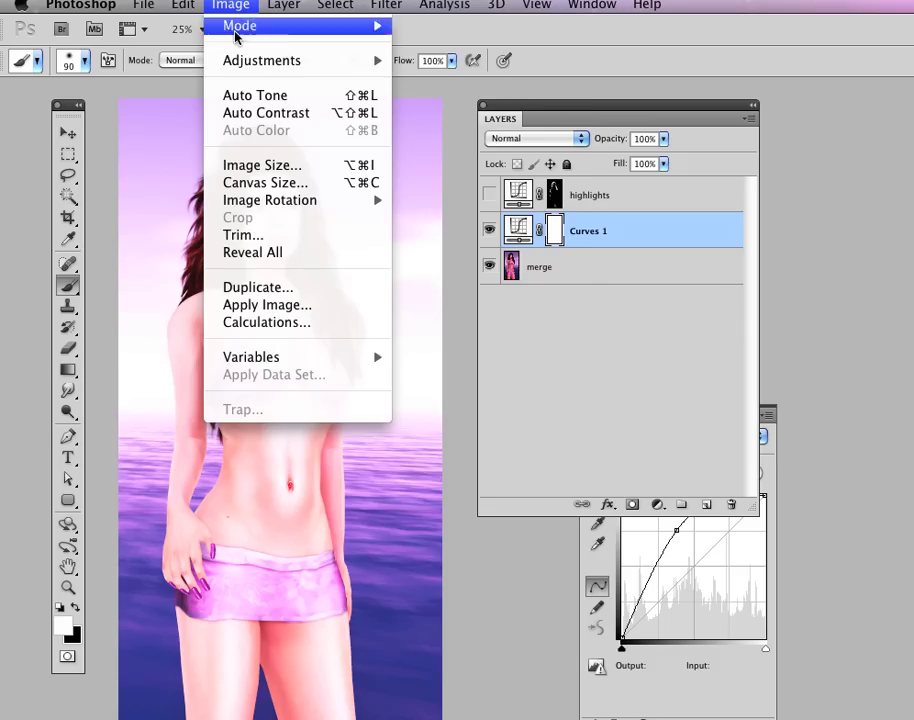
mouse_move(241, 64)
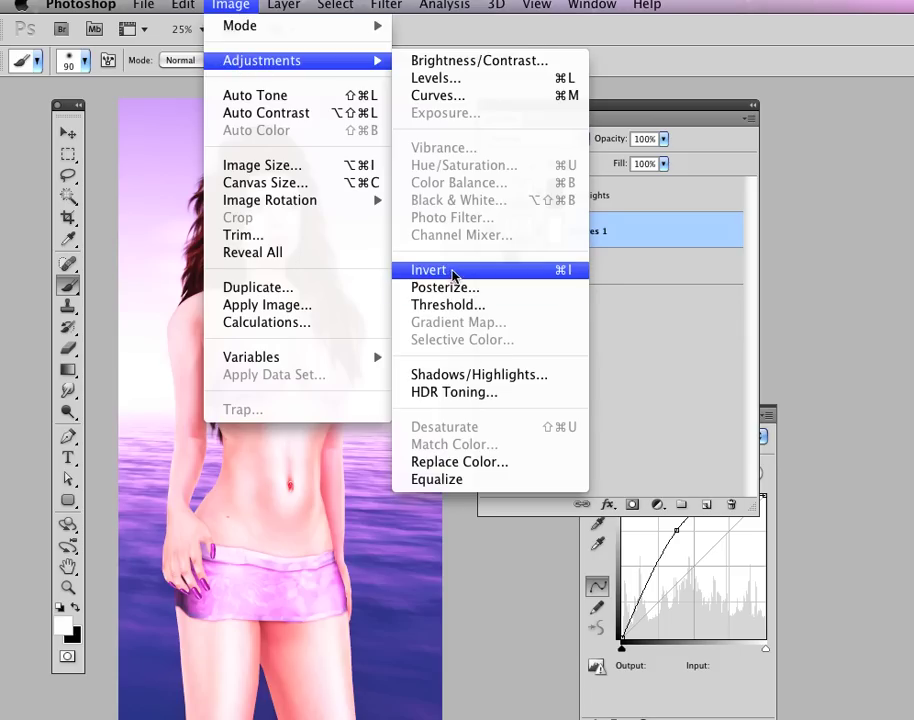
left_click(453, 271)
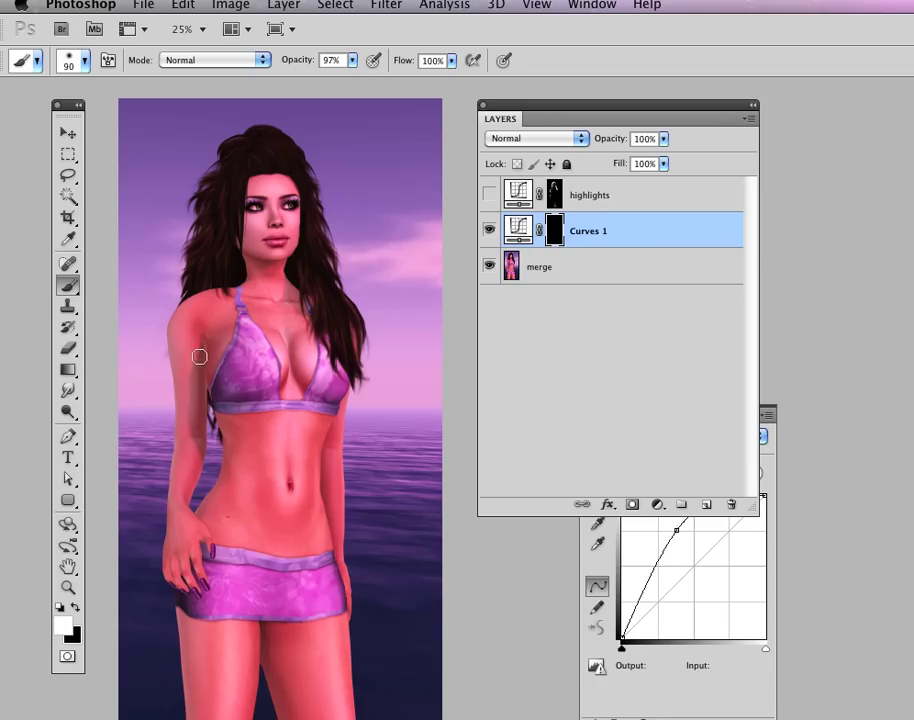
key("ctrl+space")
Step: Zoom in on the left shoulder and arm and Quick Select them
left_click_drag(130, 268, 315, 536)
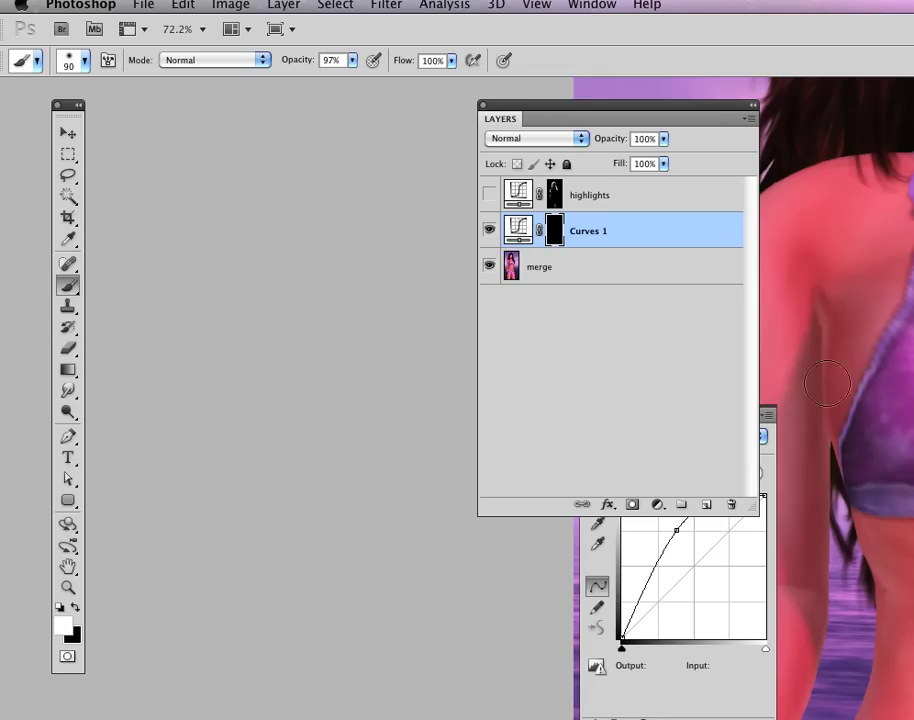
mouse_move(790, 372)
left_mouse_down()
mouse_move(455, 369)
mouse_move(401, 350)
left_mouse_up()
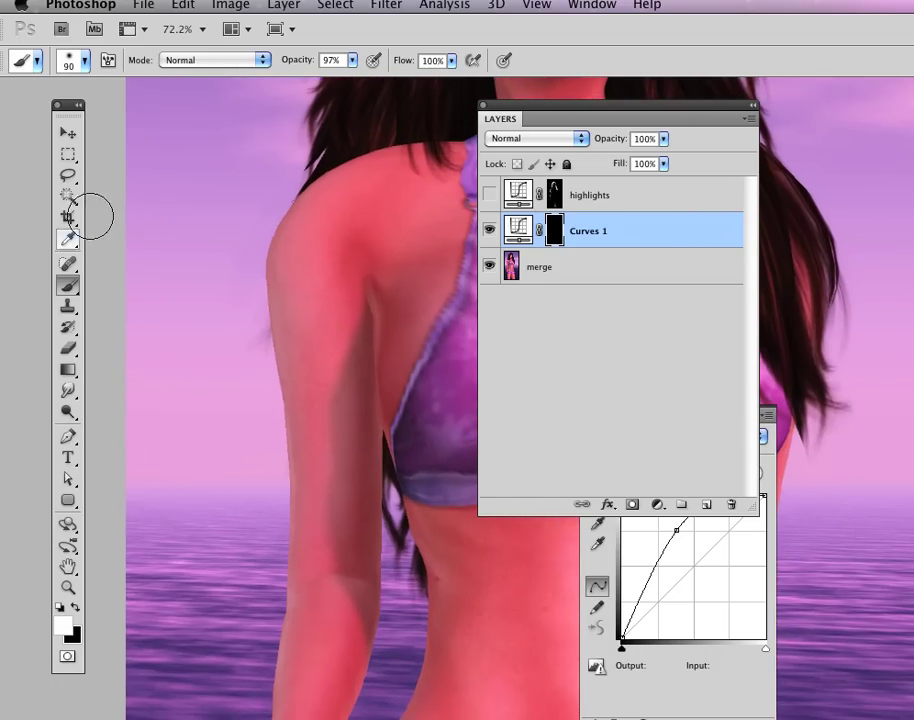
left_click(67, 196)
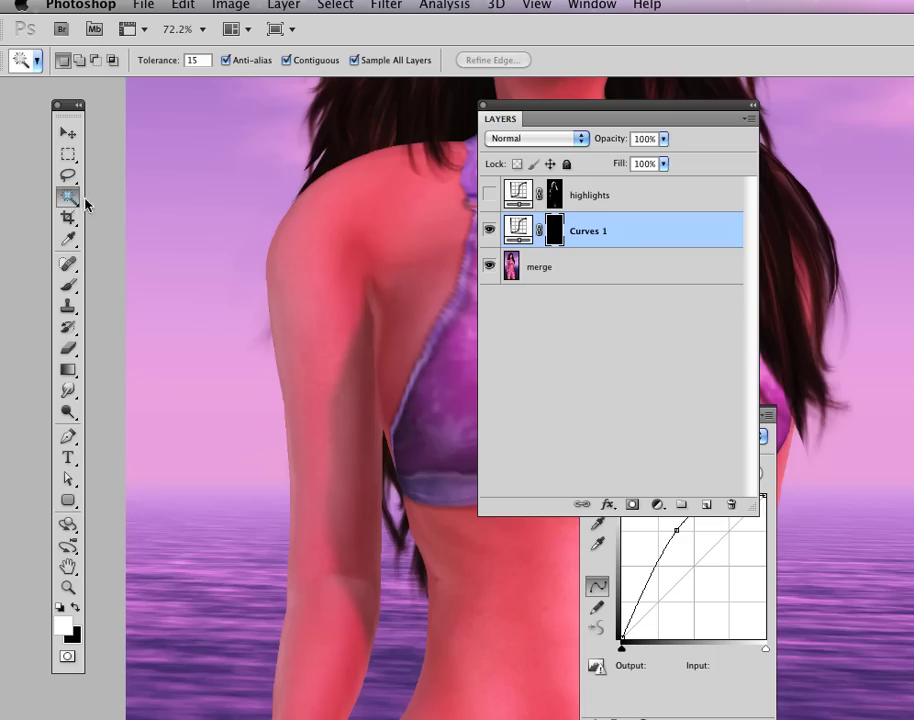
mouse_move(72, 200)
left_mouse_down()
mouse_move(137, 212)
mouse_move(140, 203)
left_mouse_up()
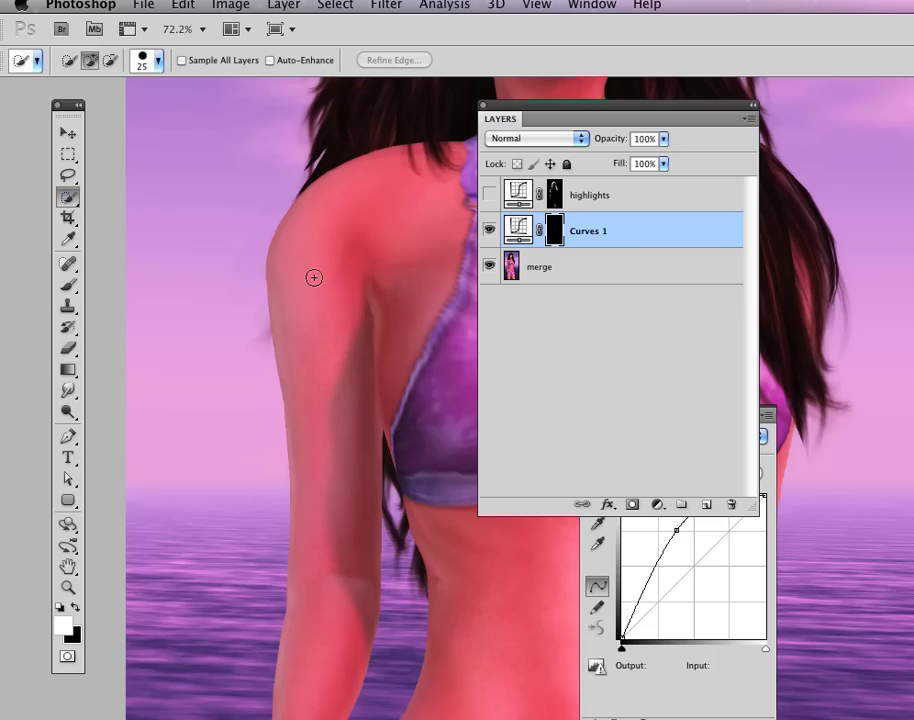
left_click_drag(312, 275, 341, 390)
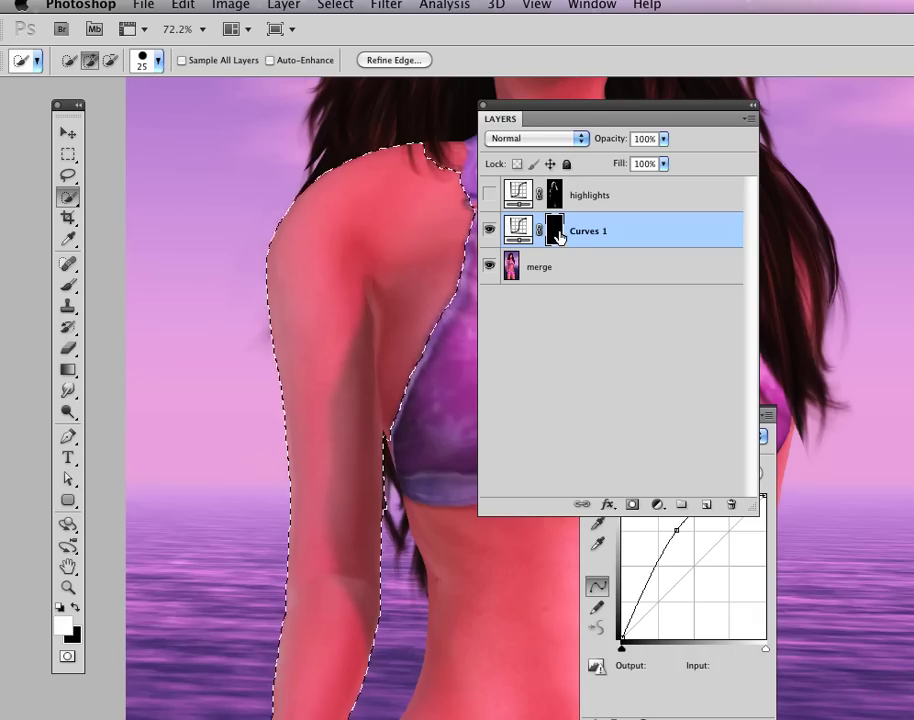
Step: Set up the Brush at about 29% opacity and size 150
key("b")
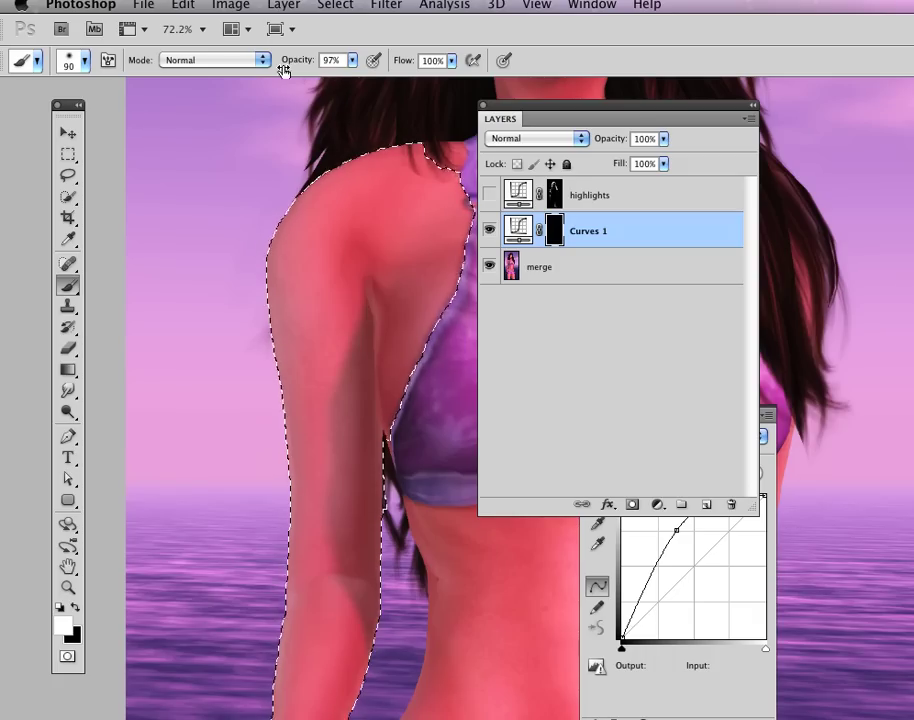
left_click_drag(302, 66, 235, 67)
key("bracketright")
key("bracketright")
key("bracketright")
key("bracketright")
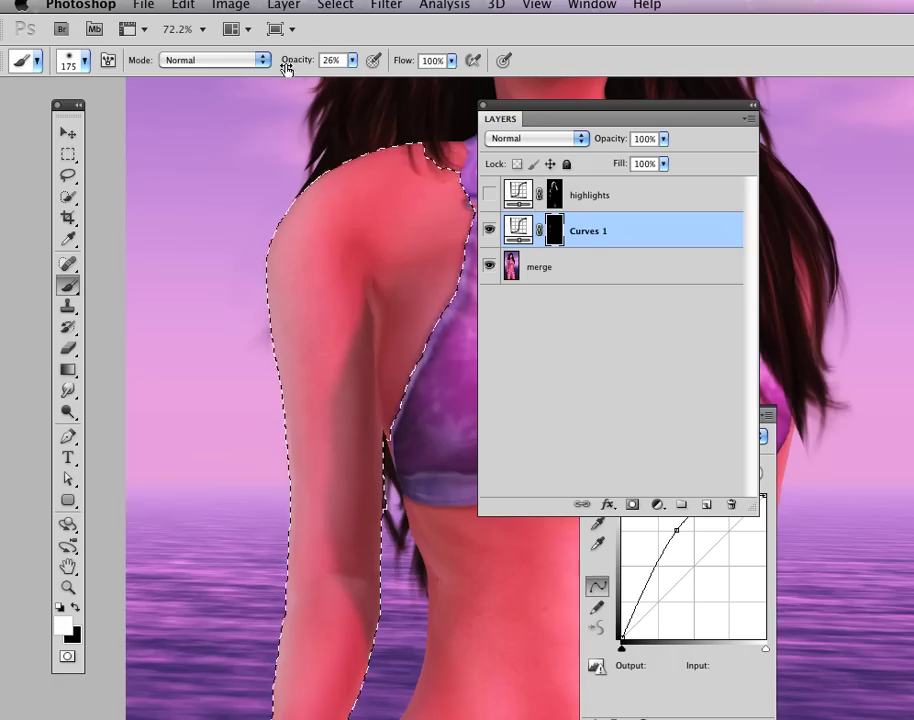
left_click_drag(292, 60, 291, 66)
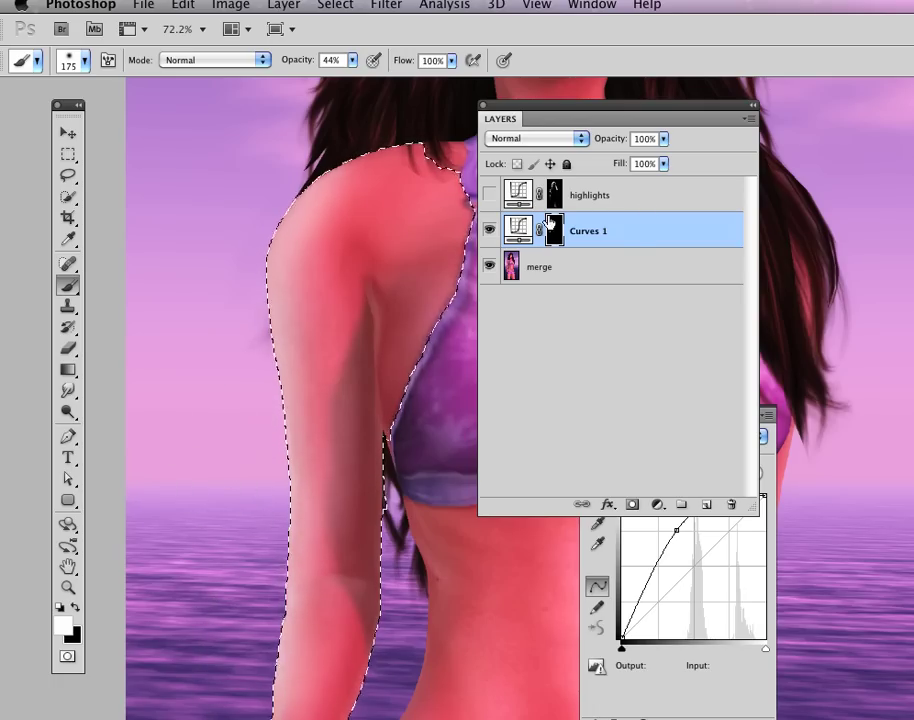
Step: Toggle Curves 1 off and on, before and after zooming out, to compare the arm edge
left_click(489, 231)
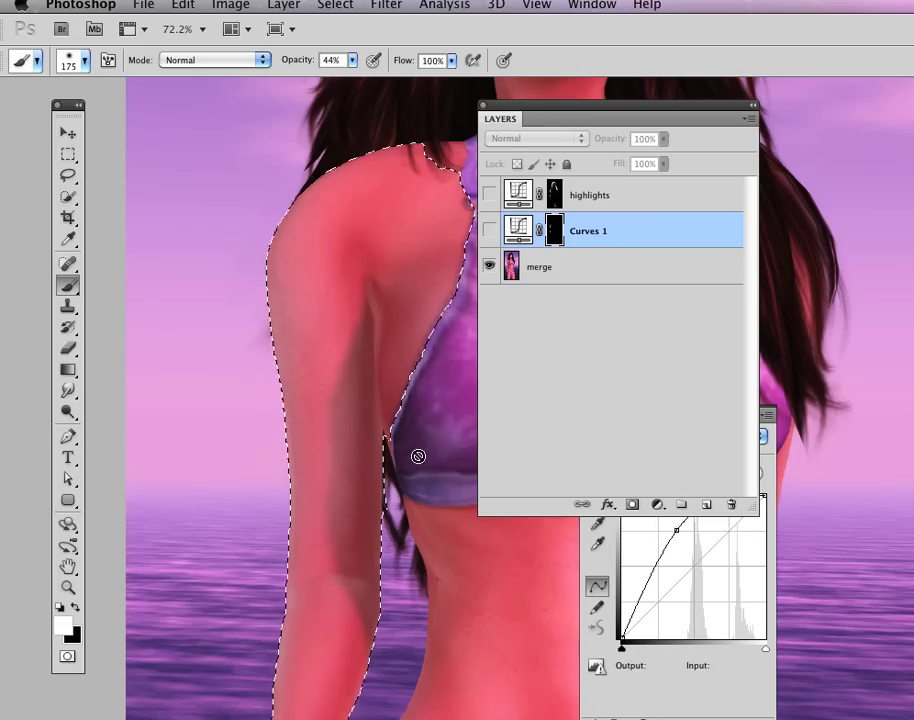
left_click(489, 231)
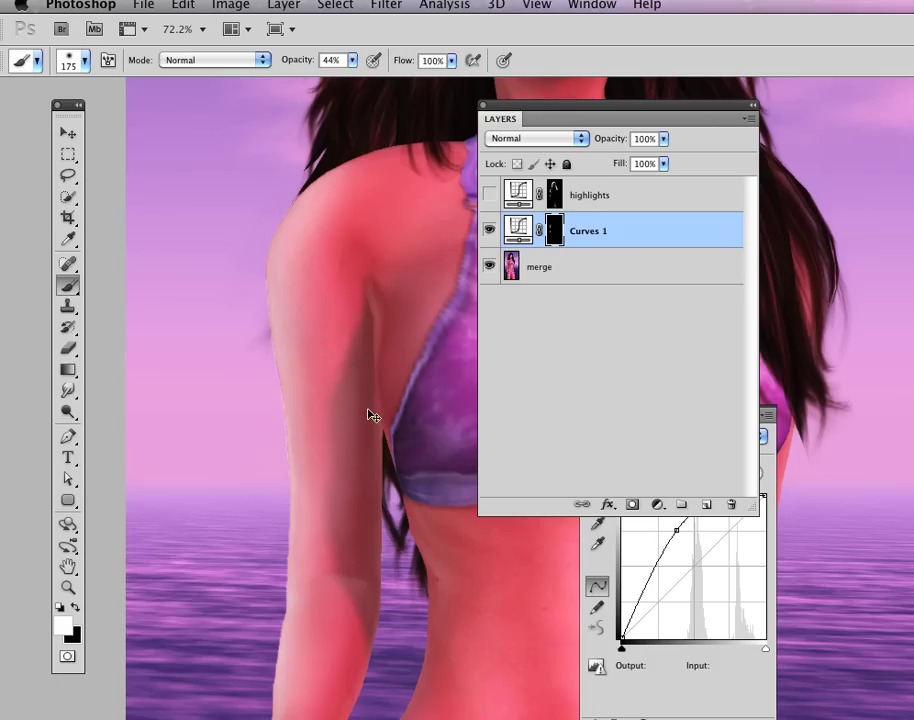
key("super+minus")
key("super+minus")
scroll(550, 535, "right", 5)
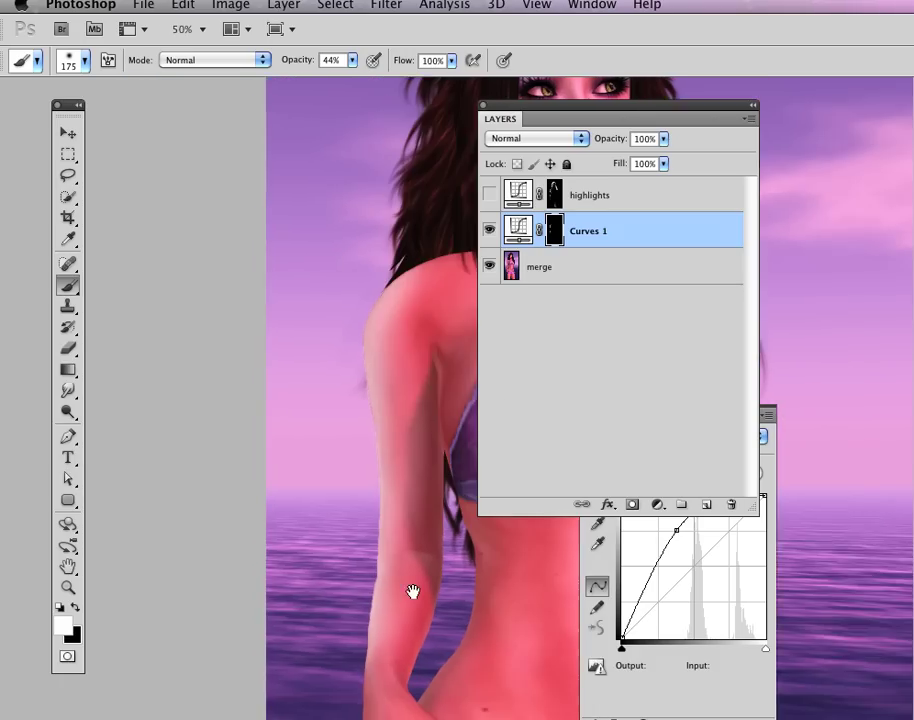
left_click(489, 231)
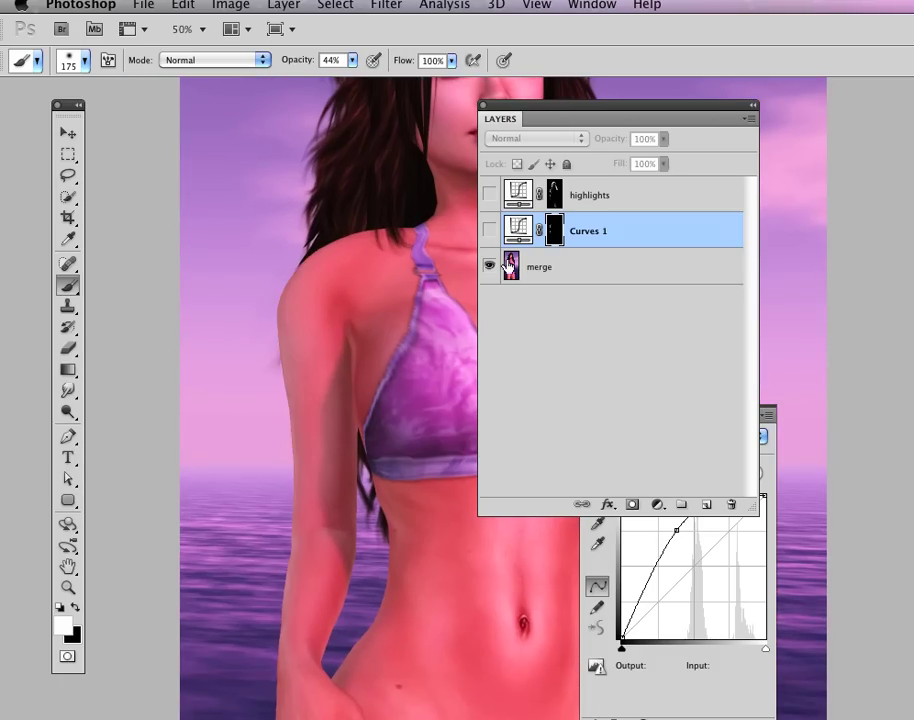
left_click(489, 231)
left_click(489, 232)
left_click(489, 232)
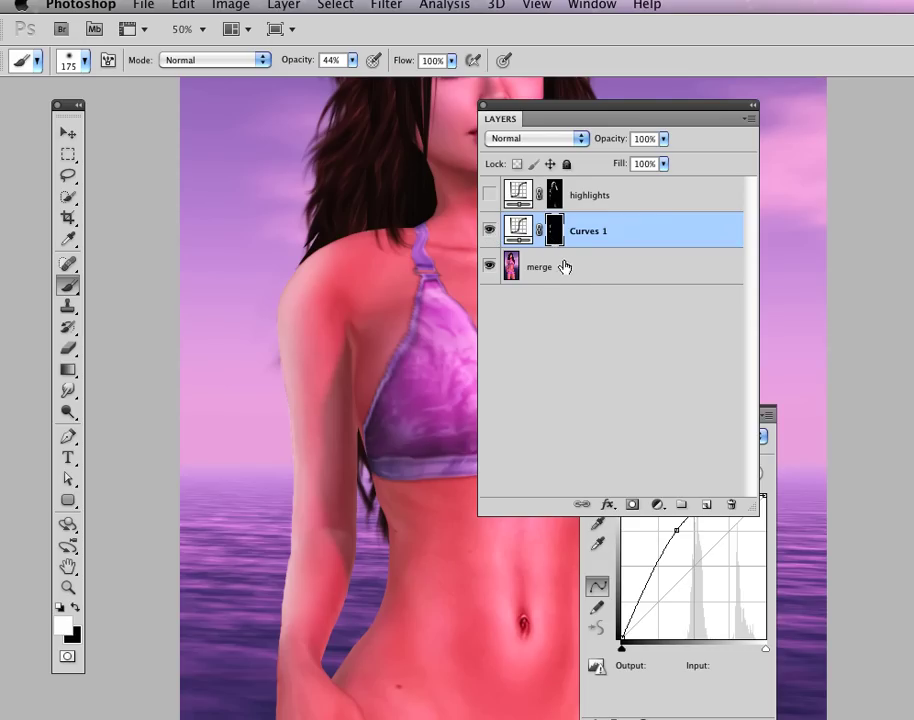
left_click(555, 231, "alt")
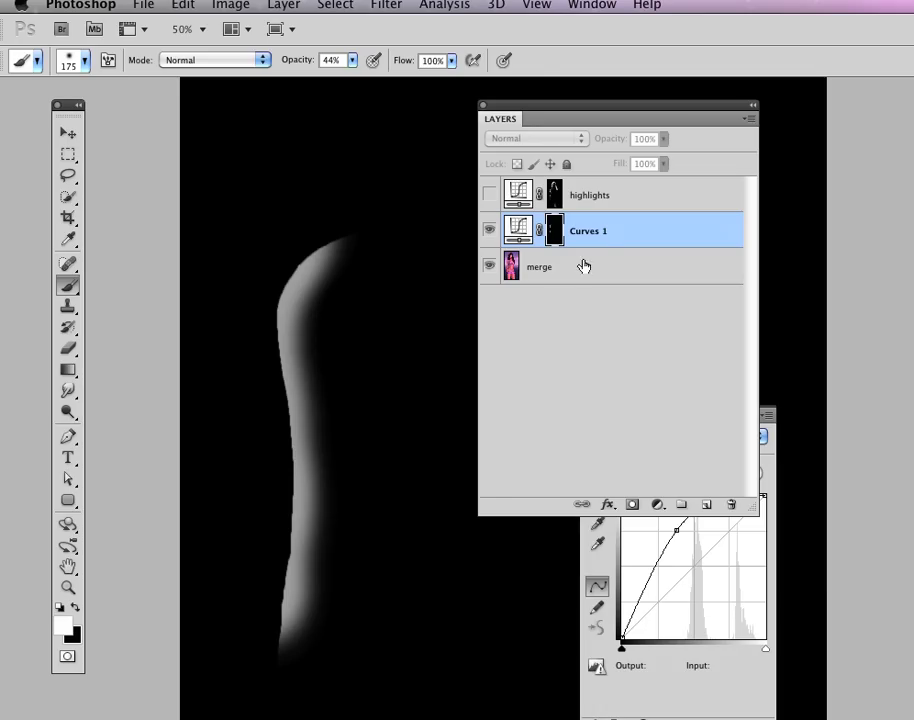
left_click(488, 231)
left_click(488, 232)
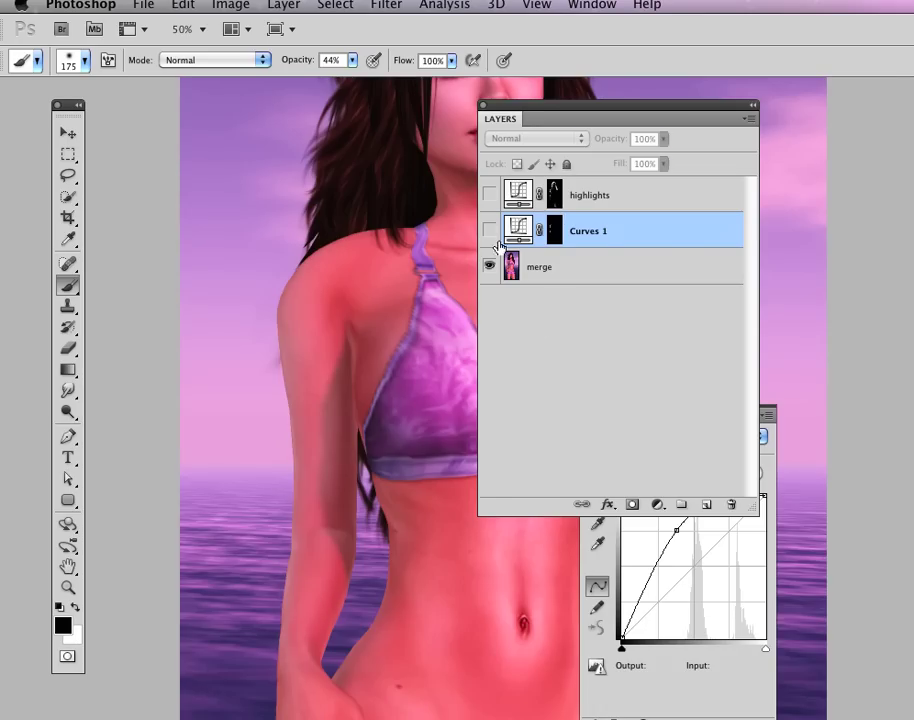
left_click(489, 232)
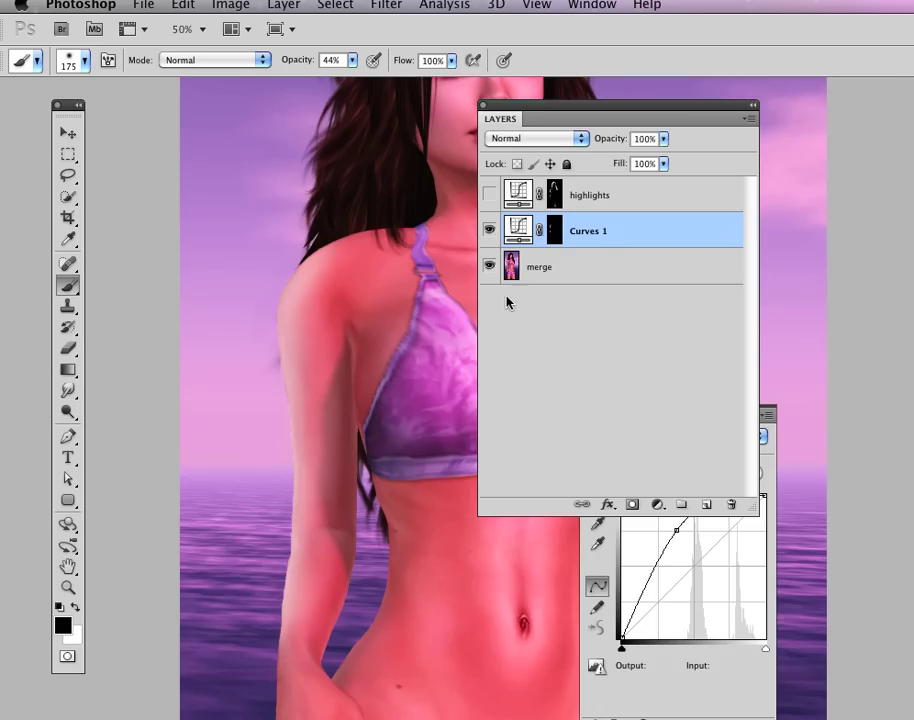
left_click(489, 232)
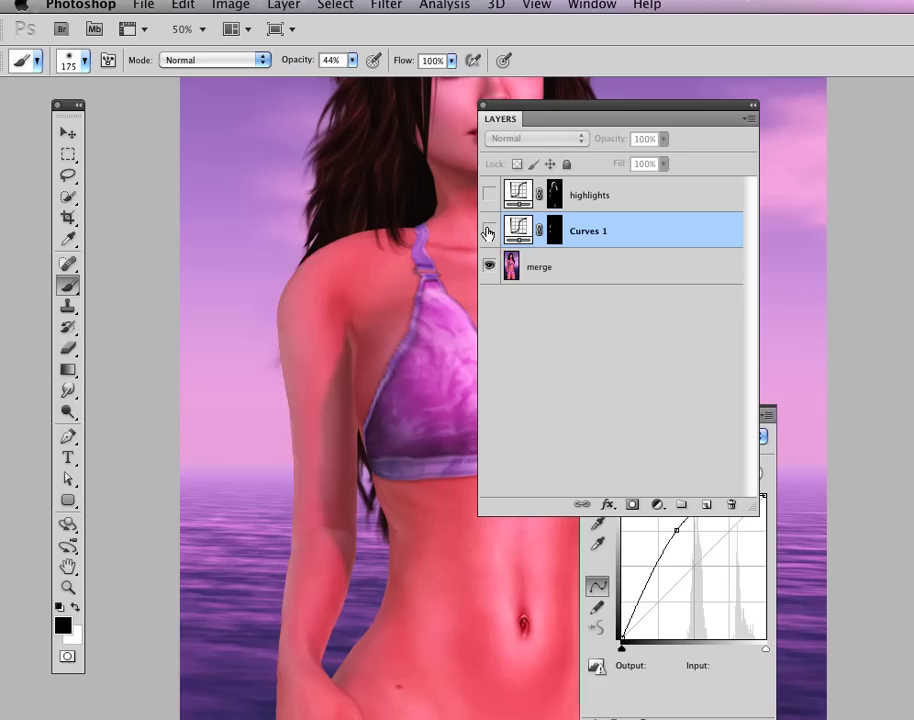
Step: Show Curves 1 and paint a white stroke on its mask at 100% brush opacity
left_click(489, 232)
left_click(553, 231)
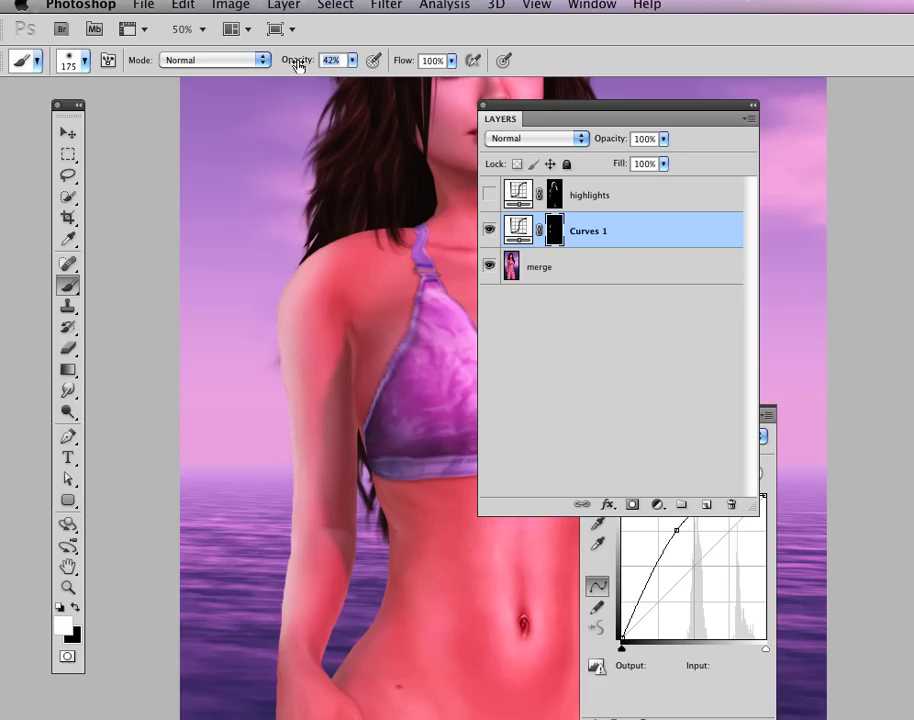
left_click_drag(297, 65, 598, 13)
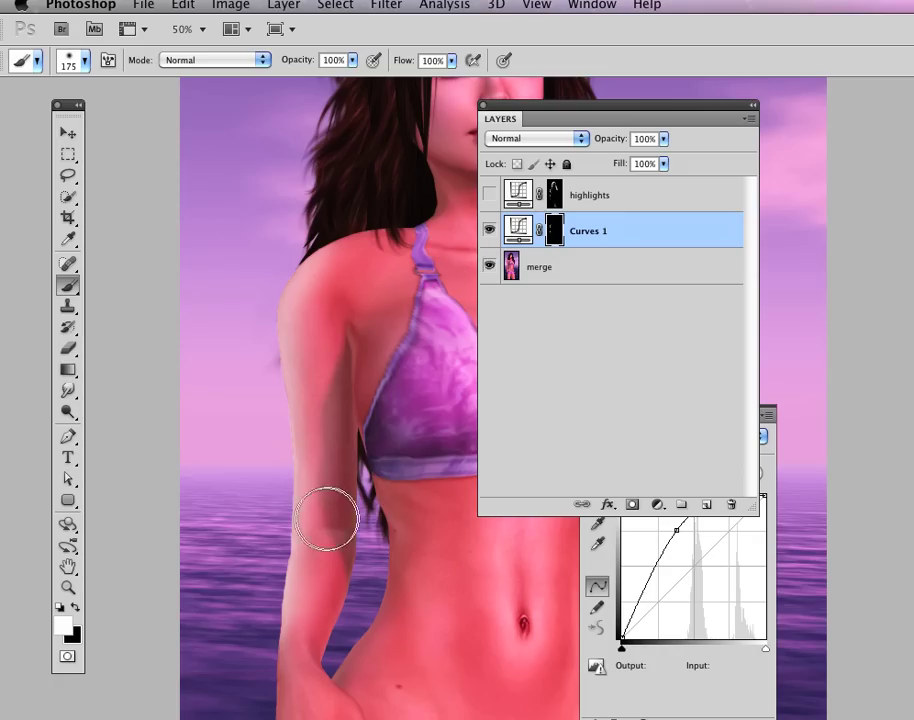
mouse_move(330, 514)
left_mouse_down()
mouse_move(332, 486)
mouse_move(378, 497)
mouse_move(320, 643)
mouse_move(424, 649)
mouse_move(460, 640)
left_mouse_up()
Step: Paint black over the water and down the arm to remove brightening
left_click(77, 608)
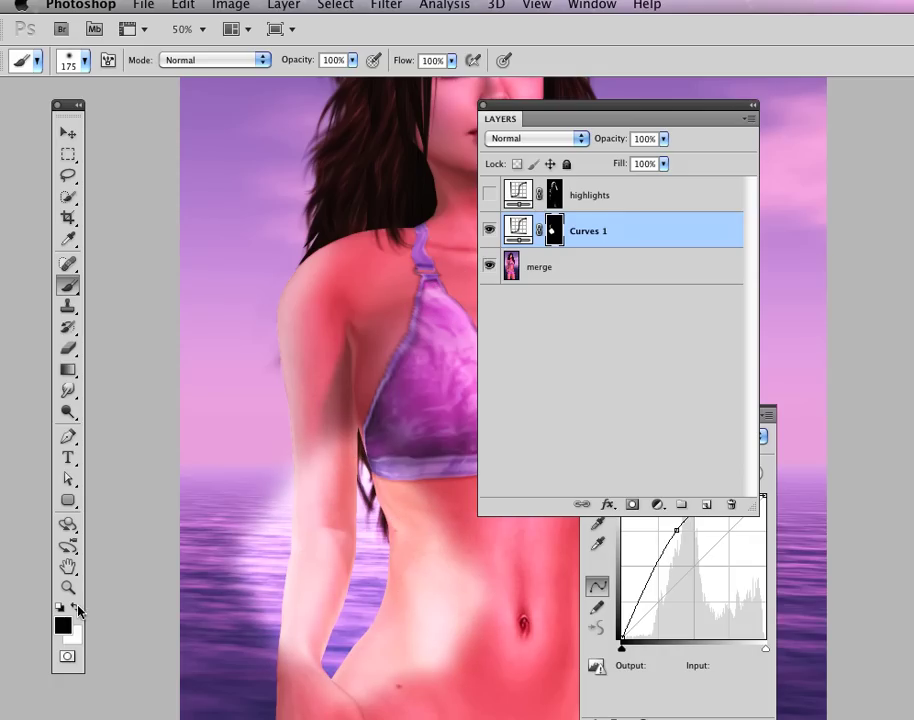
left_click_drag(214, 555, 235, 505)
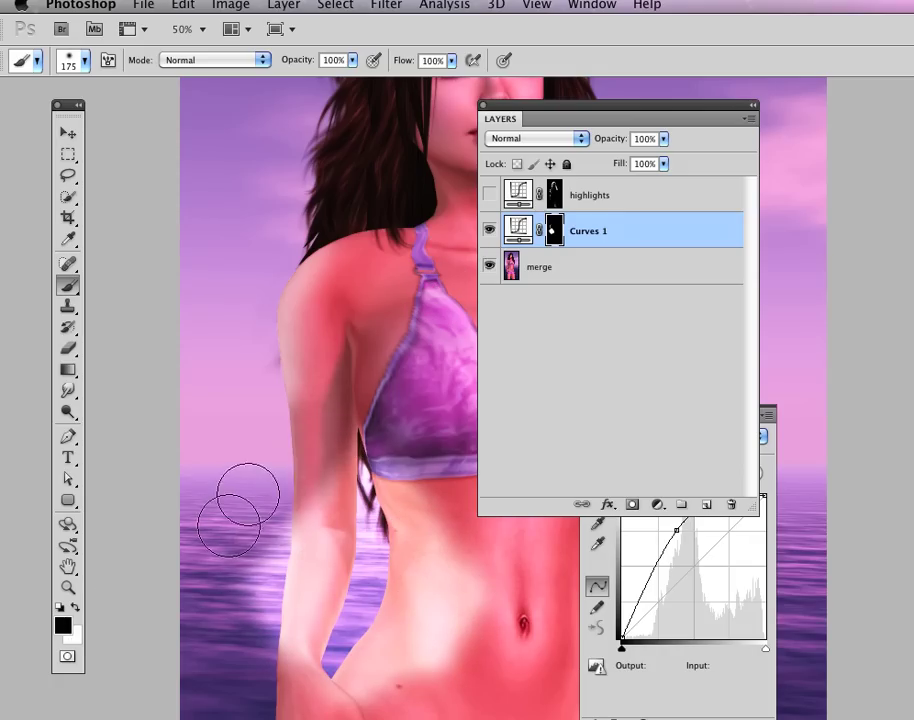
mouse_move(357, 425)
left_mouse_down()
mouse_move(395, 461)
mouse_move(325, 511)
mouse_move(325, 471)
mouse_move(327, 625)
mouse_move(447, 556)
mouse_move(401, 709)
mouse_move(367, 667)
mouse_move(318, 680)
left_mouse_up()
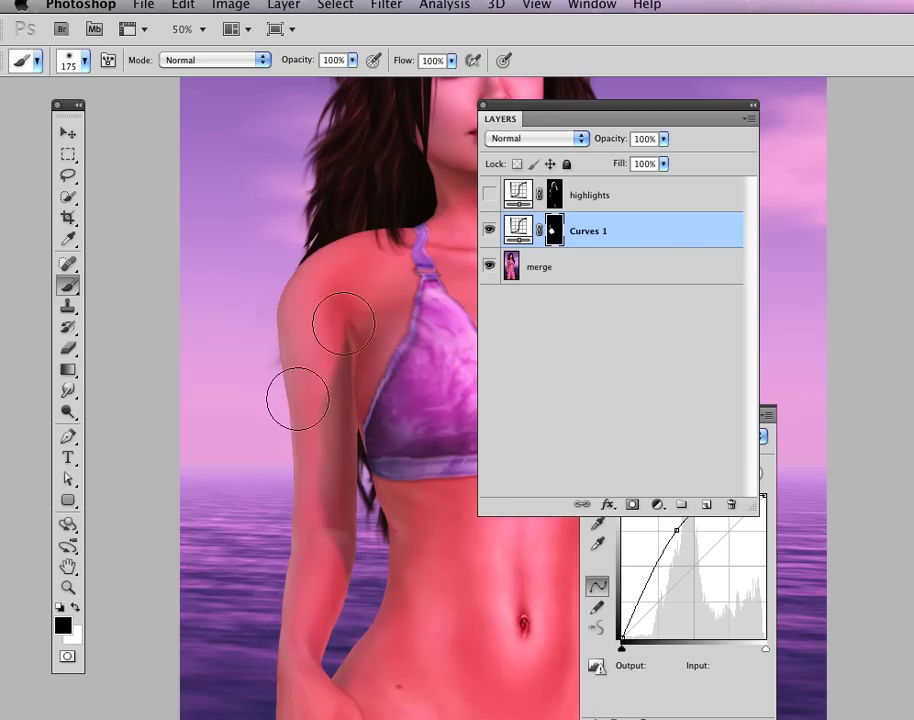
Step: Fill the Curves 1 mask with black, view it alone, and paint a broad white area
key("alt+BackSpace")
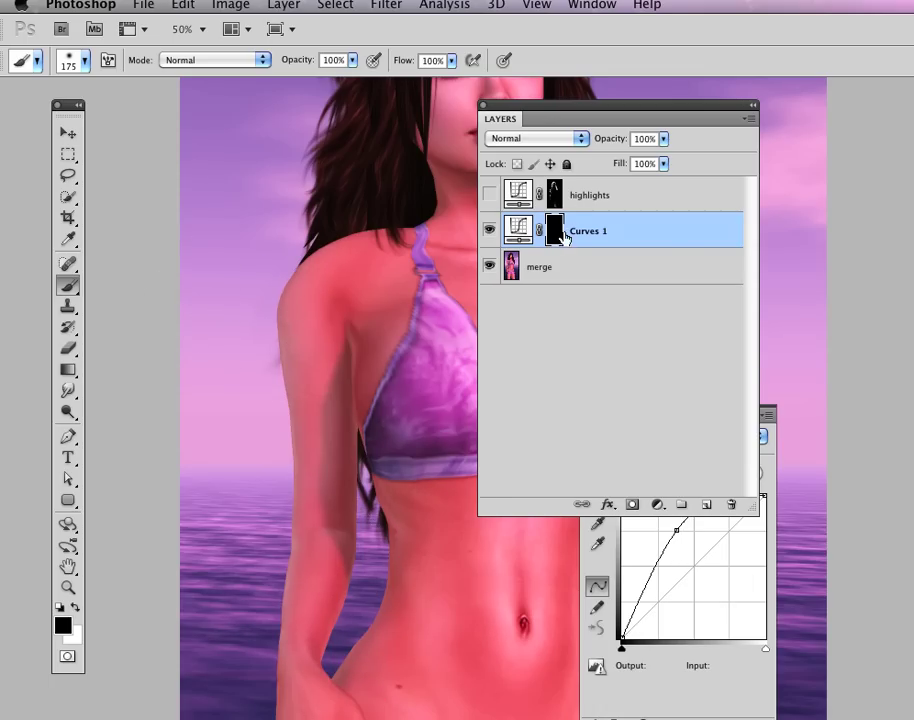
left_click(553, 237, "alt")
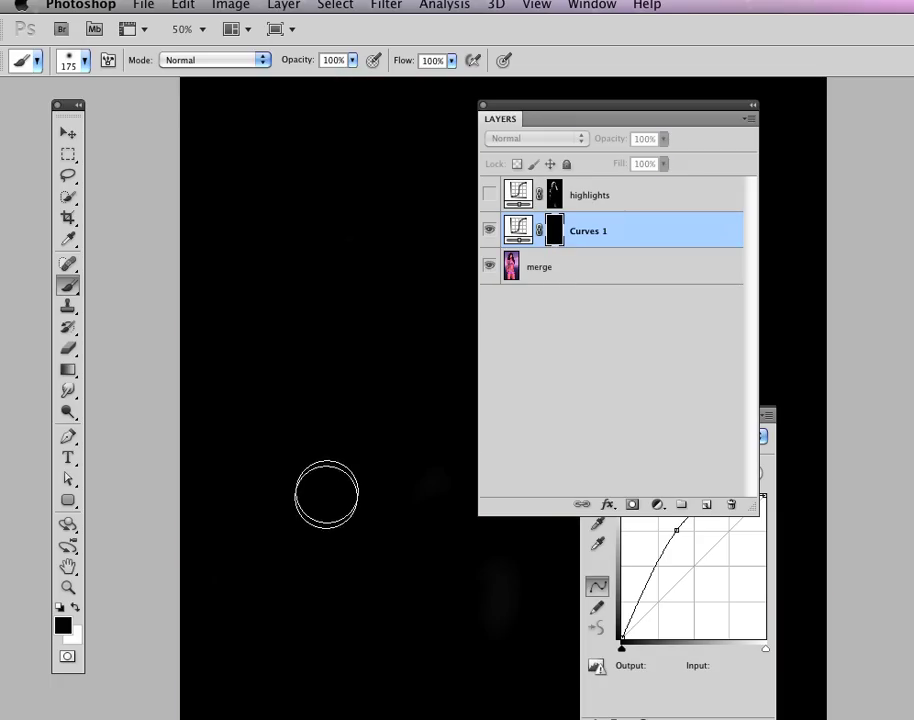
key("x")
mouse_move(290, 491)
left_mouse_down()
mouse_move(378, 346)
mouse_move(406, 395)
mouse_move(368, 591)
mouse_move(470, 566)
mouse_move(459, 594)
left_mouse_up()
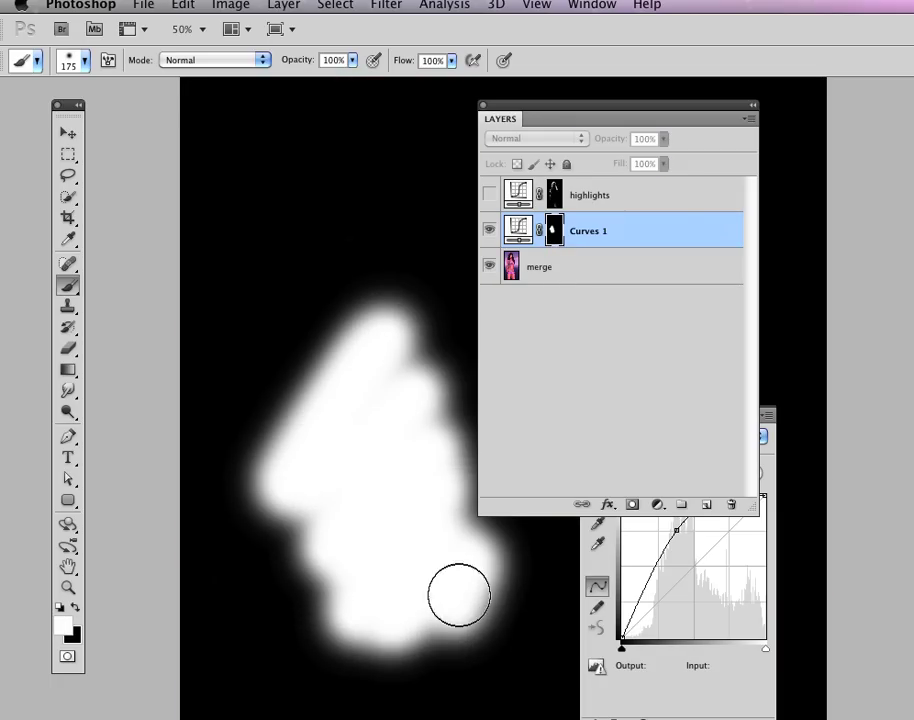
Step: Return to the full-colour image and toggle Curves 1 to compare the brightened area
key("x")
left_click(617, 235)
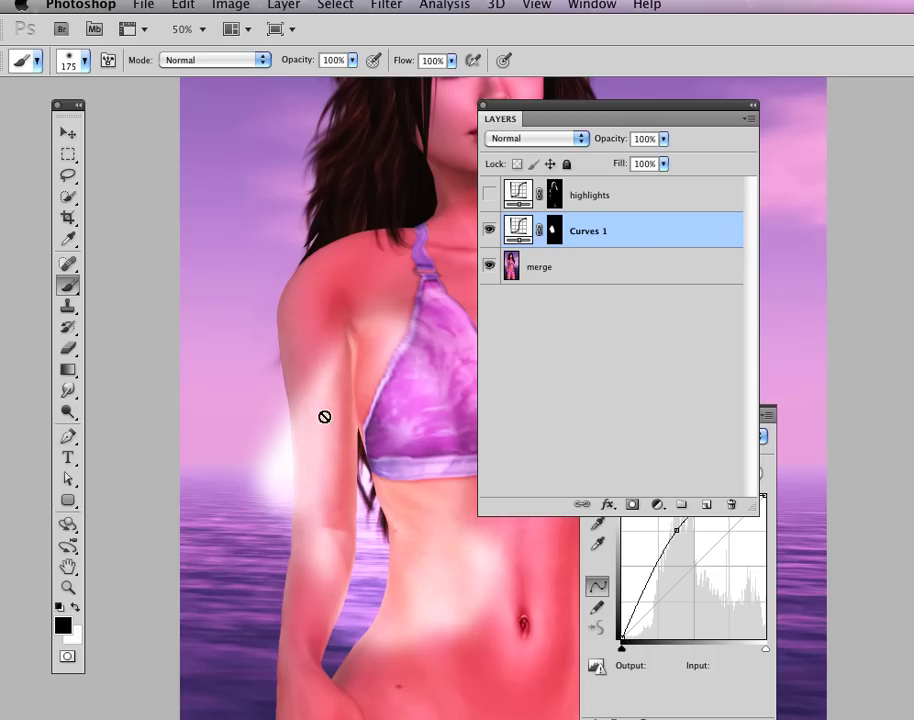
left_click(489, 231)
left_click(490, 233)
key("x")
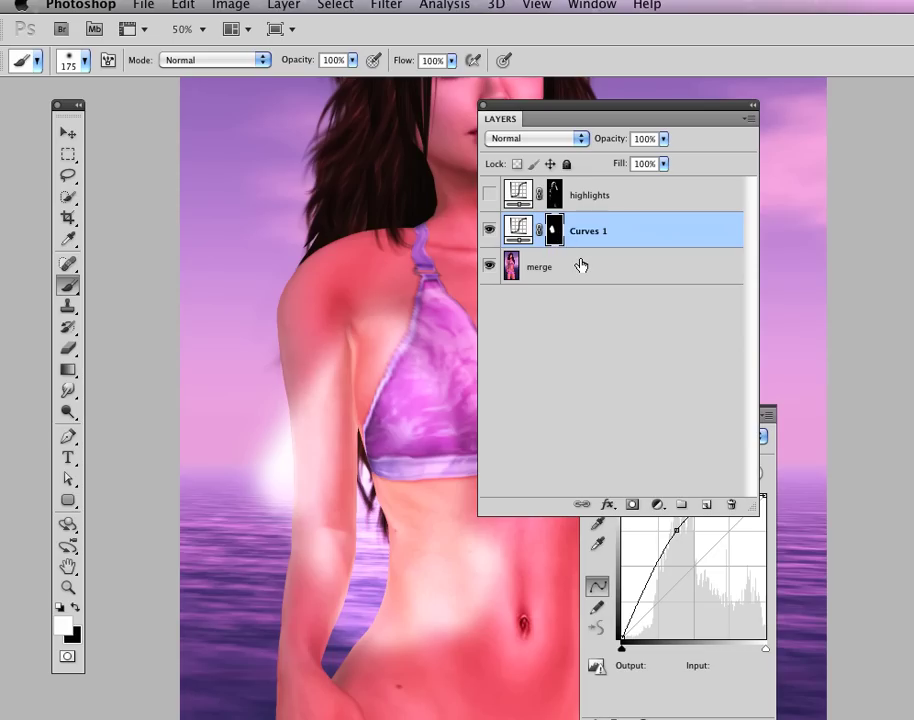
Step: Undo the broad brightening and Quick Select the shoulder and arm down to the hand
key("ctrl+z")
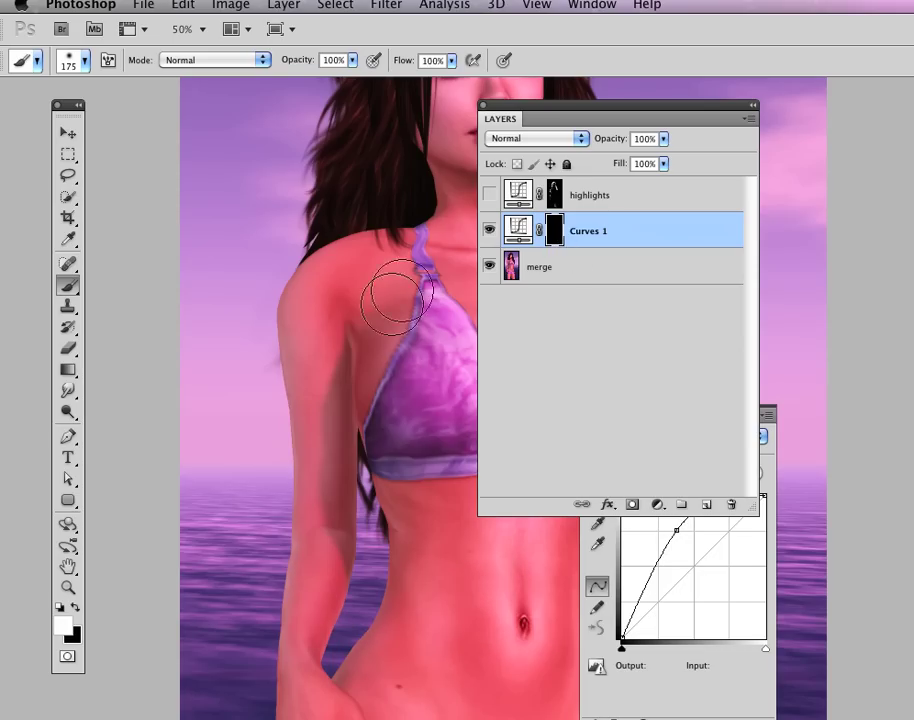
left_click(66, 198)
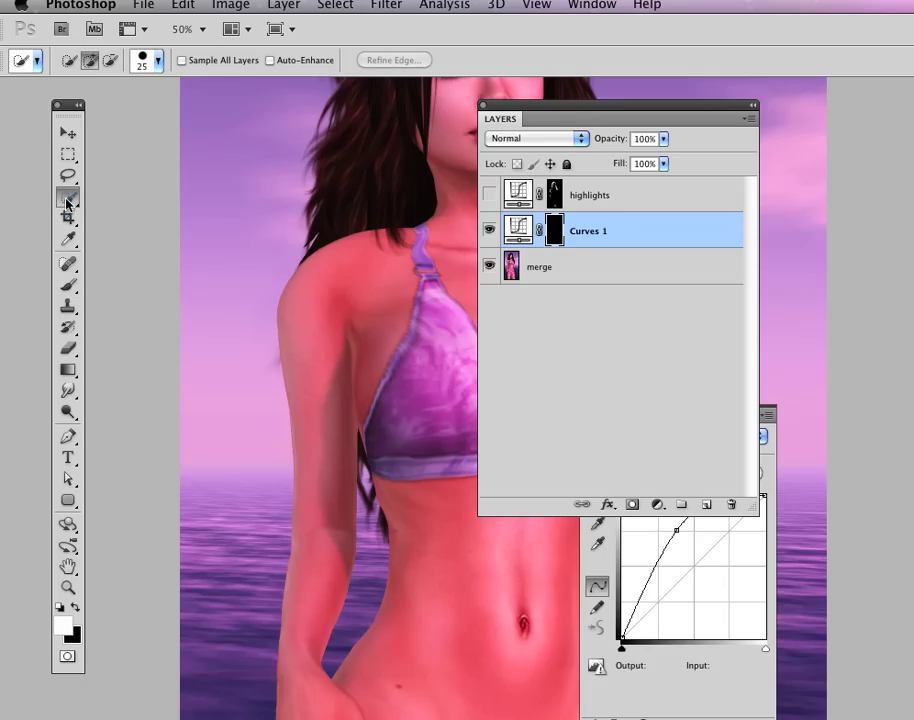
mouse_move(350, 260)
left_mouse_down()
mouse_move(330, 330)
mouse_move(330, 459)
left_mouse_up()
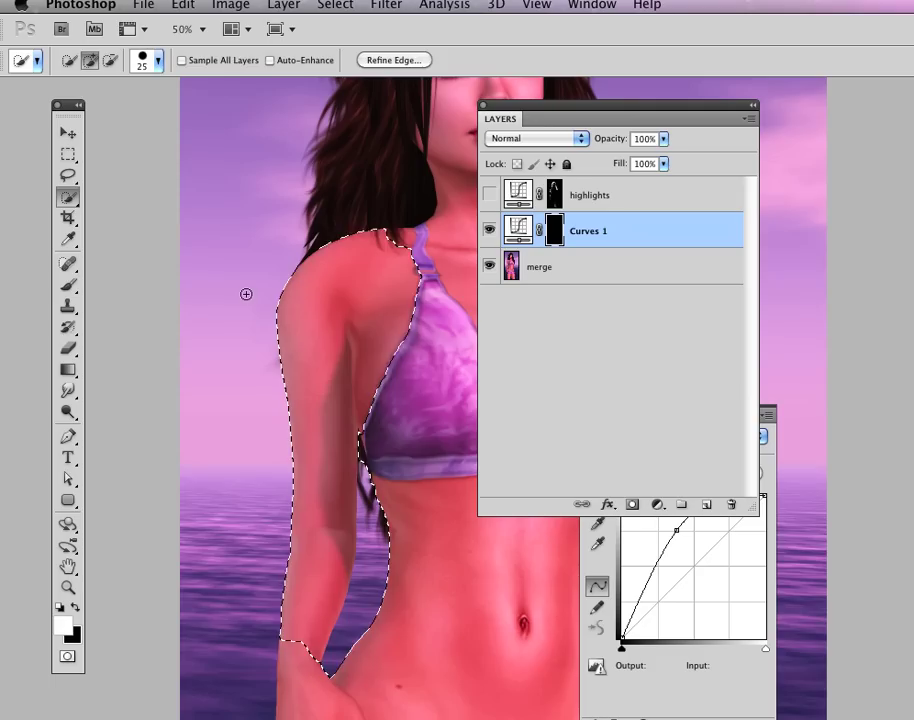
key("b")
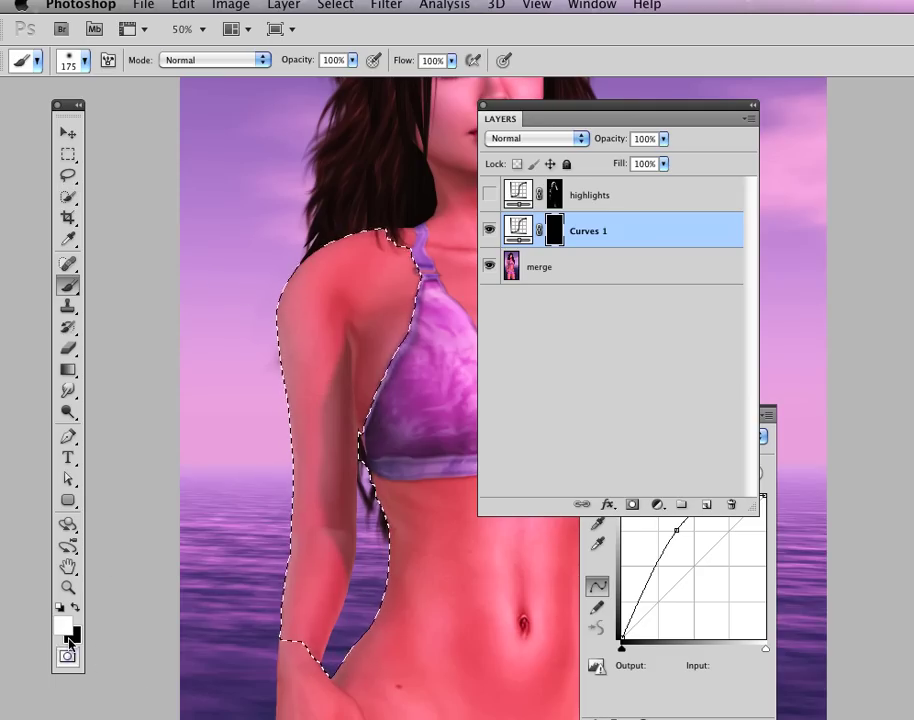
Step: Paint white along the upper arm's outer edge with a 79% opacity, size-100 brush
left_click_drag(303, 62, 268, 66)
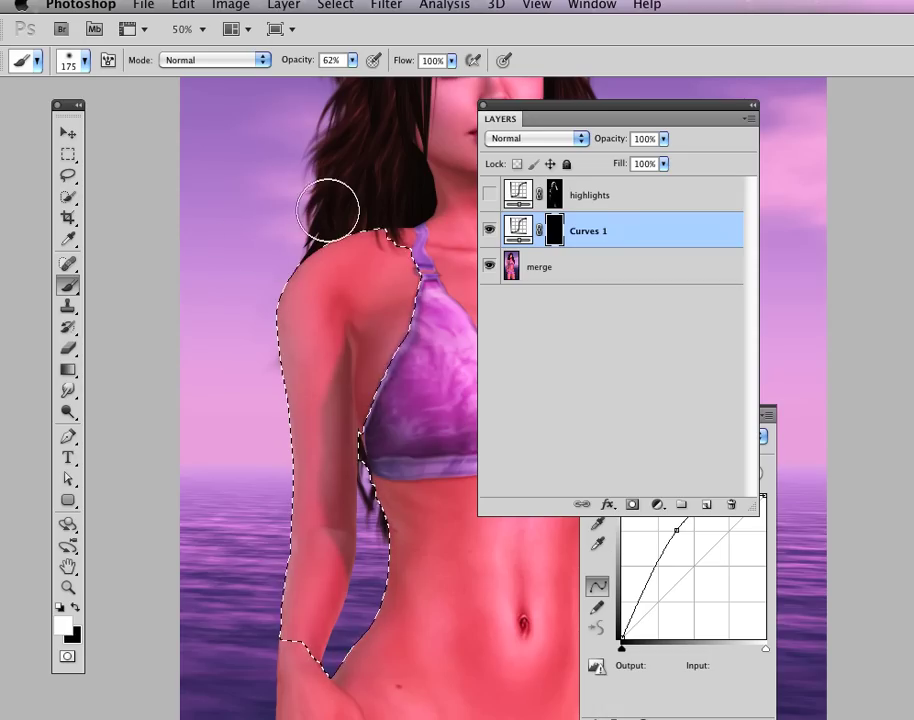
mouse_move(275, 297)
left_mouse_down()
mouse_move(266, 349)
mouse_move(290, 510)
mouse_move(288, 580)
left_mouse_up()
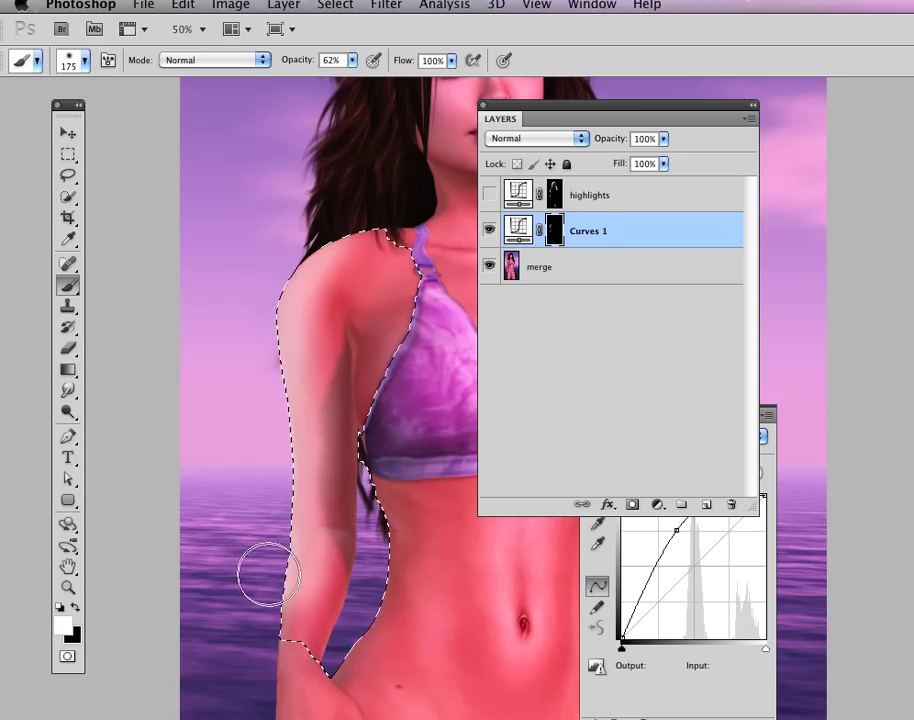
key("ctrl+z")
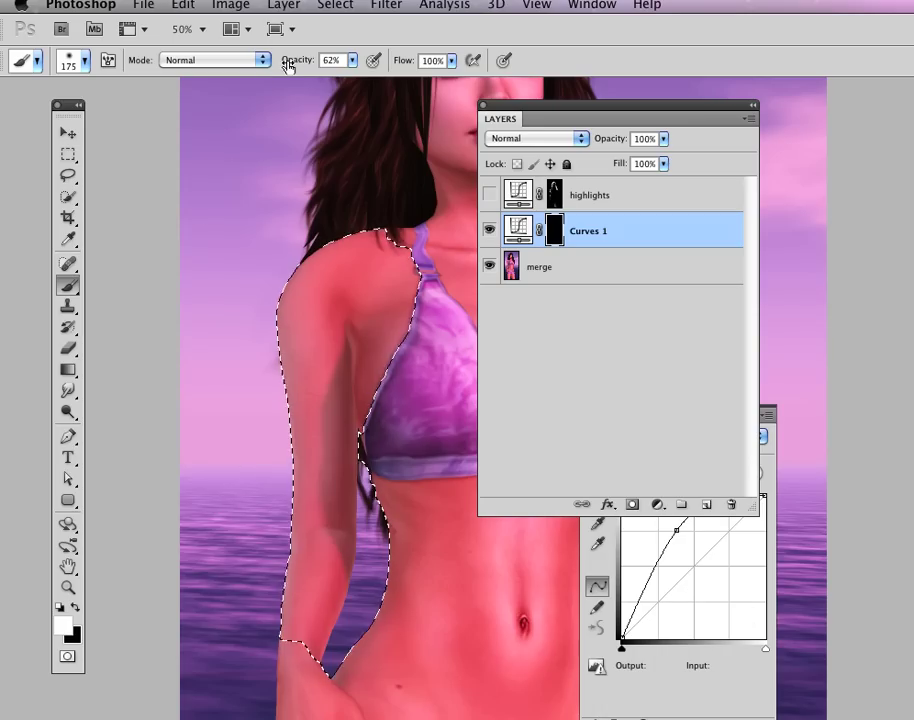
left_click_drag(298, 60, 315, 60)
key("bracketleft")
key("bracketleft")
key("bracketleft")
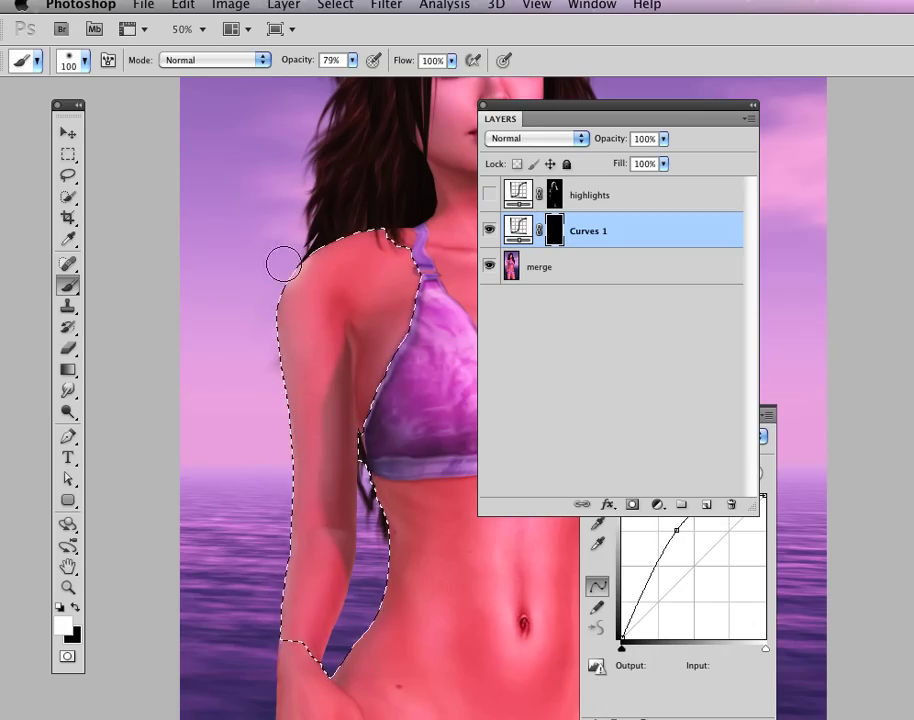
mouse_move(283, 264)
left_mouse_down()
mouse_move(265, 298)
mouse_move(263, 341)
mouse_move(282, 472)
mouse_move(284, 588)
left_mouse_up()
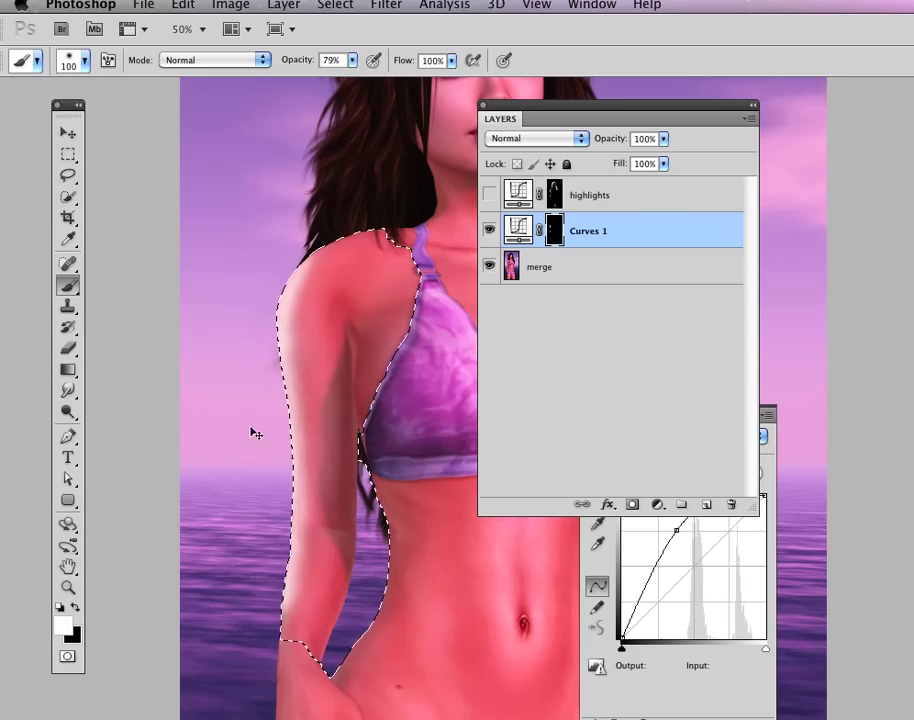
Step: Zoom out to 25% and centre the avatar to view its brightened left shoulder and arm
key("super+minus")
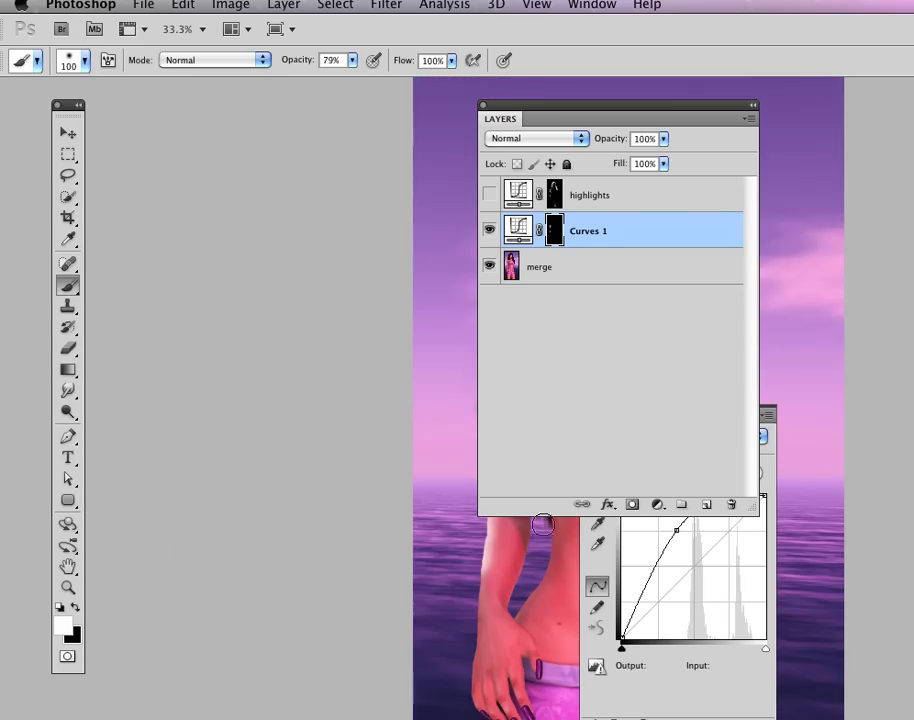
key("super+minus")
left_click_drag(846, 447, 347, 408)
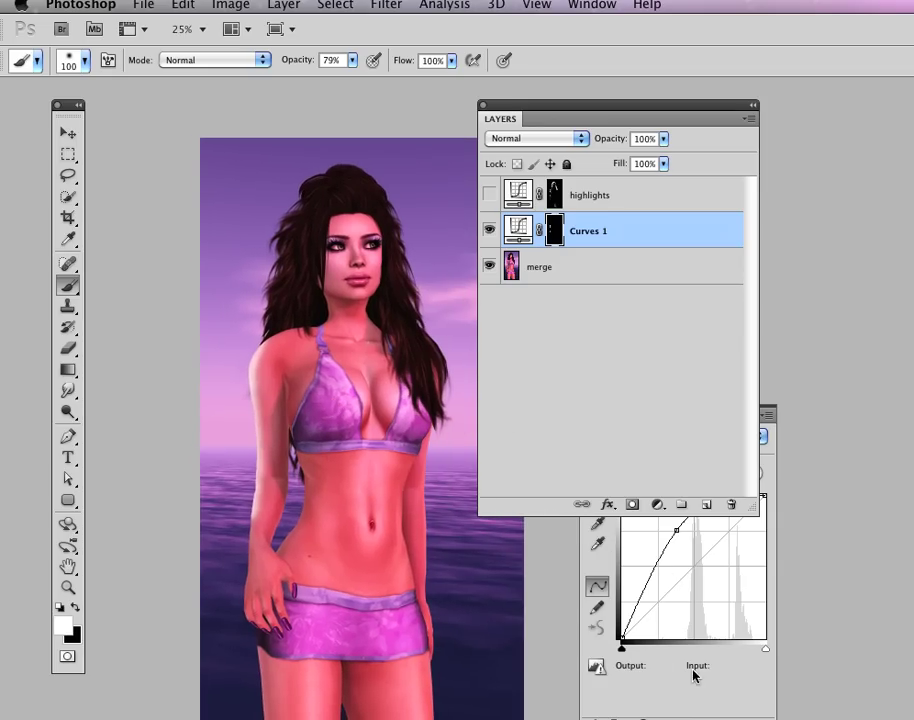